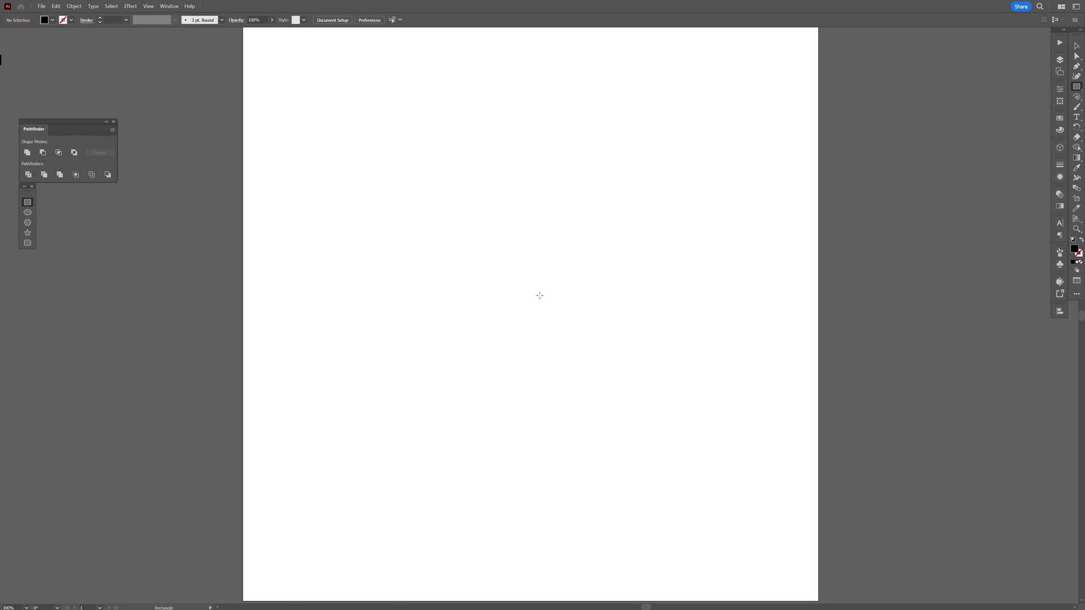
Step: Draw a full-artboard square filled with dark maroon #110603, then deselect it
{"action": "left_click_drag", "start_coordinate": [530, 313], "coordinate": [818, 316]}
{"action": "key", "text": "v"}
{"action": "double_click", "coordinate": [1075, 250]}
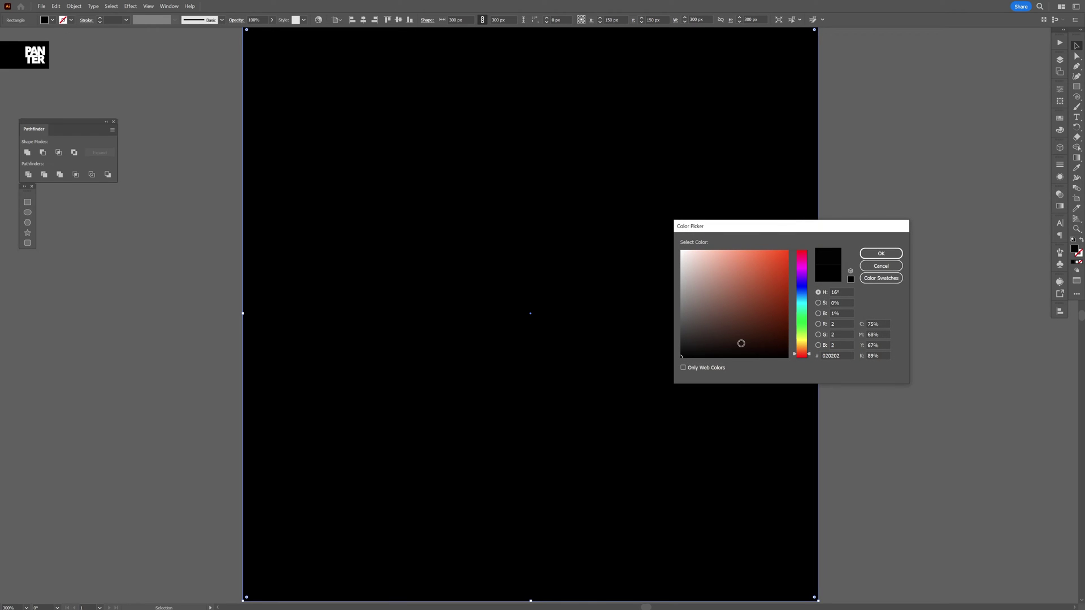
{"action": "left_click_drag", "start_coordinate": [741, 343], "coordinate": [772, 350]}
{"action": "left_click", "coordinate": [881, 254]}
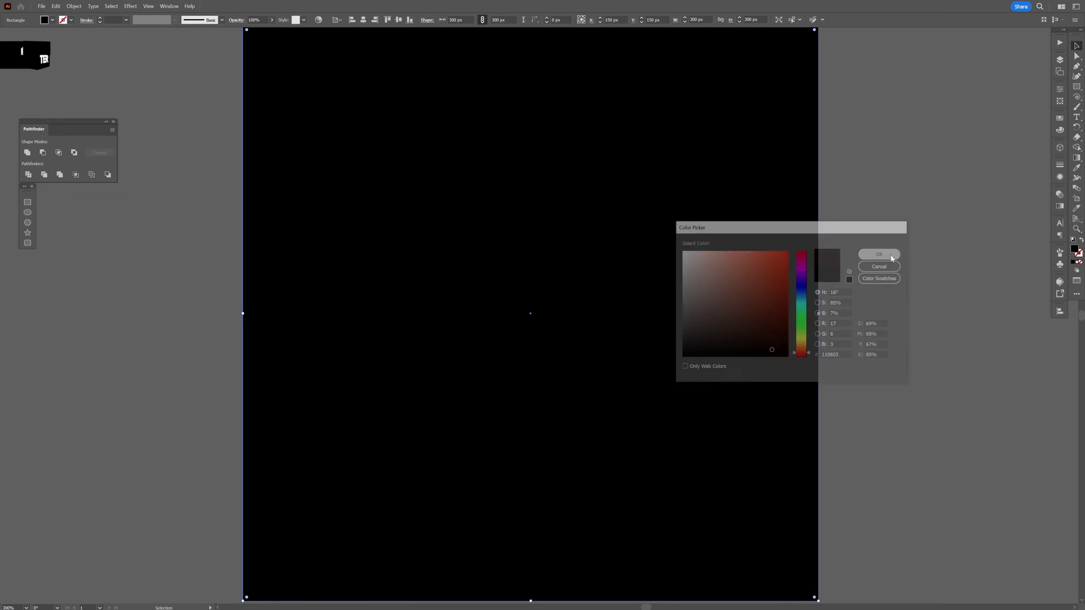
{"action": "left_click", "coordinate": [899, 296]}
{"action": "left_click", "coordinate": [28, 212]}
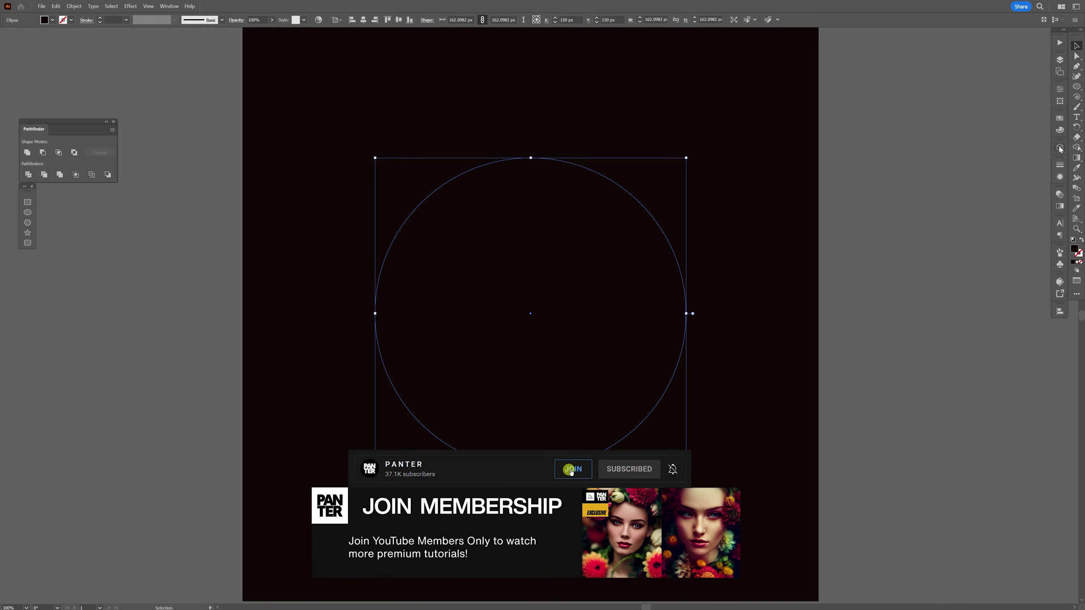
Step: Fill the circle with black from the Swatches and copy it
{"action": "left_click", "coordinate": [1060, 117]}
{"action": "left_click", "coordinate": [972, 141]}
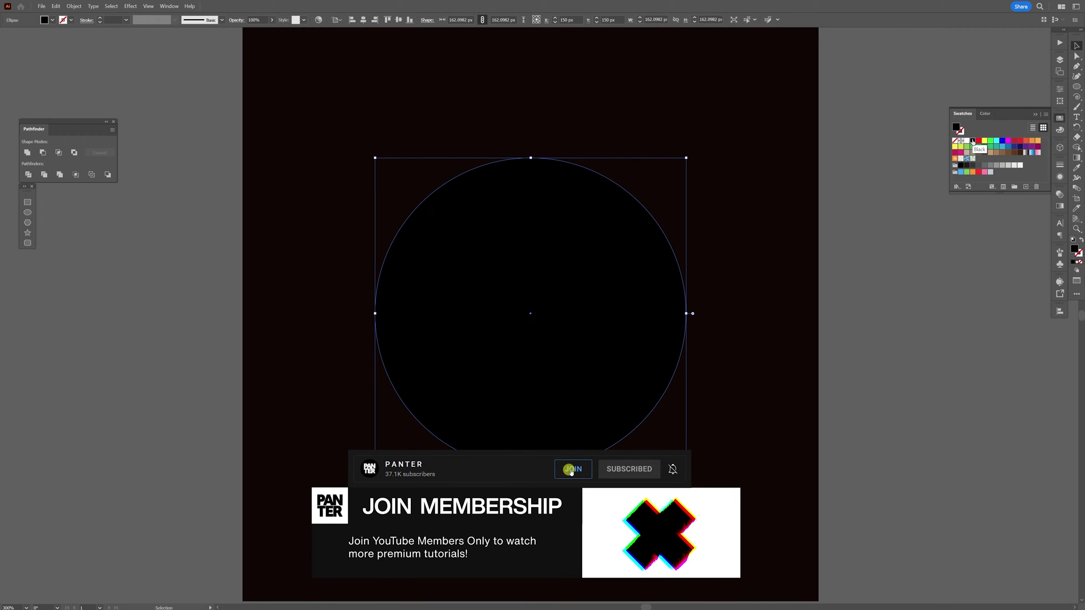
{"action": "key", "text": "a"}
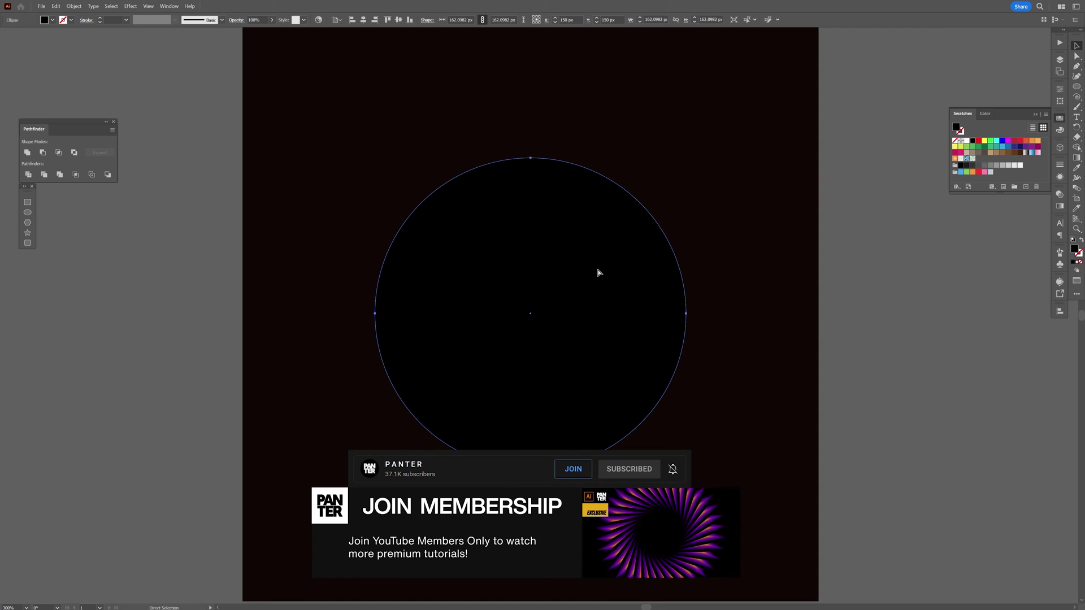
{"action": "key", "text": "v"}
{"action": "left_click_drag", "start_coordinate": [600, 273], "coordinate": [771, 241]}
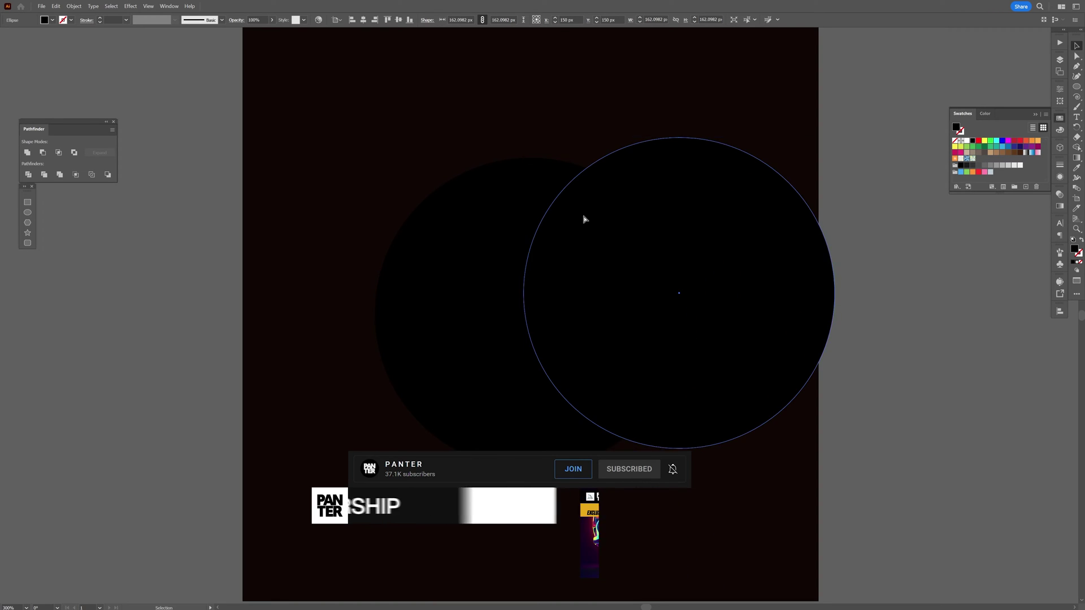
{"action": "key", "text": "ctrl+z"}
Step: Paste a copy in front, shrink it to 104 px, fill it white, and select both circles
{"action": "left_click", "coordinate": [56, 7]}
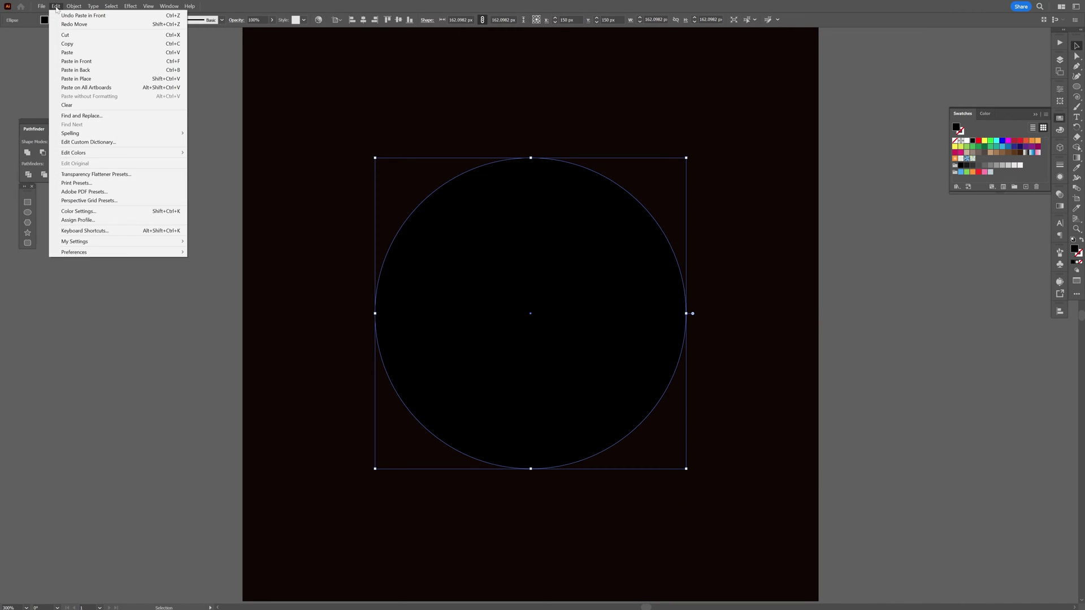
{"action": "left_click", "coordinate": [89, 62]}
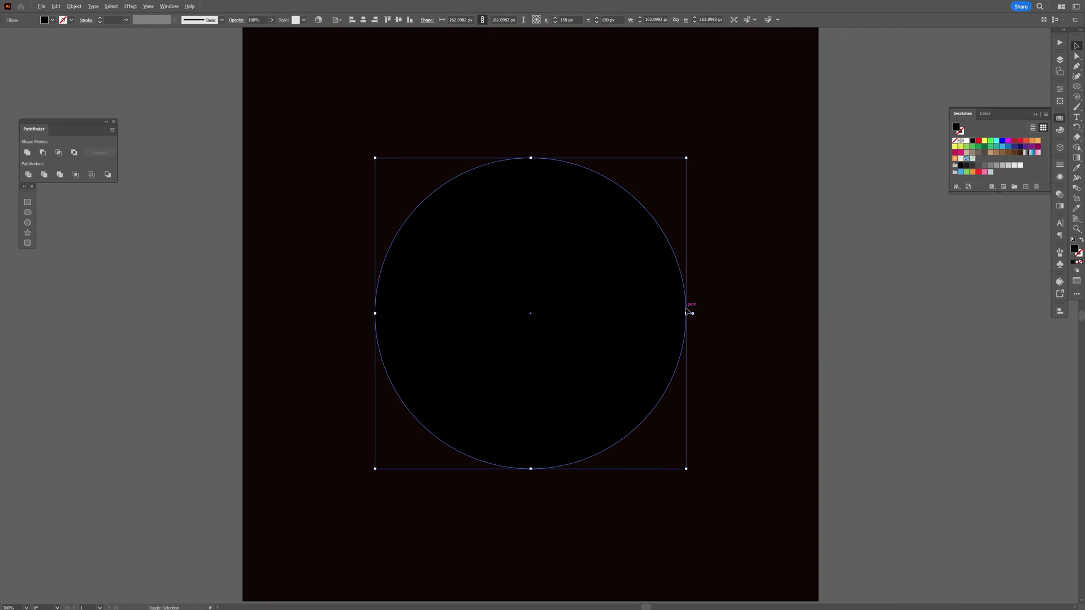
{"action": "left_click_drag", "start_coordinate": [688, 312], "coordinate": [630, 313]}
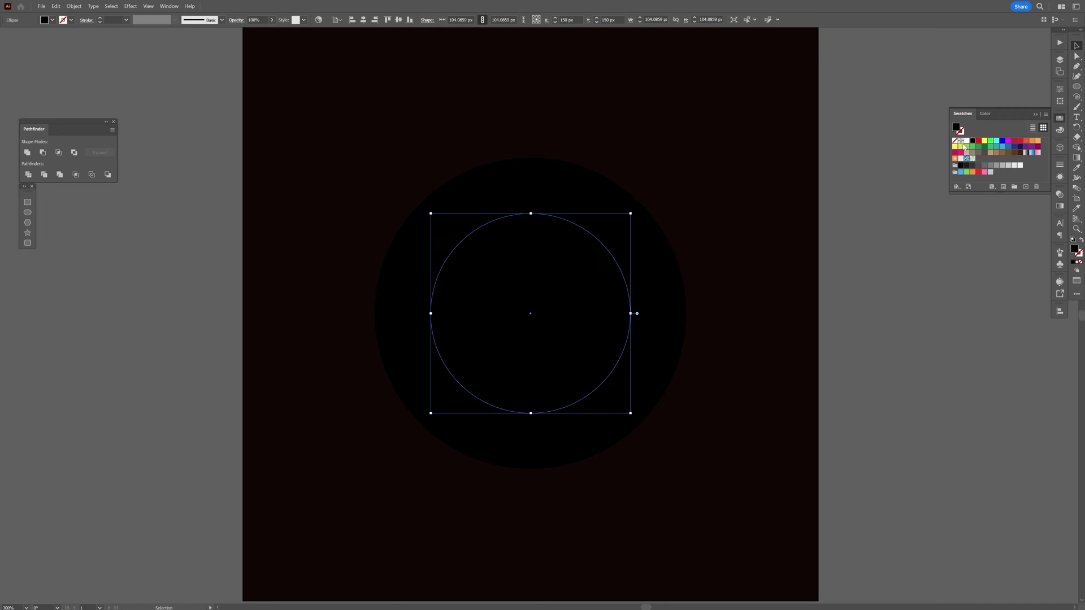
{"action": "left_click", "coordinate": [966, 142]}
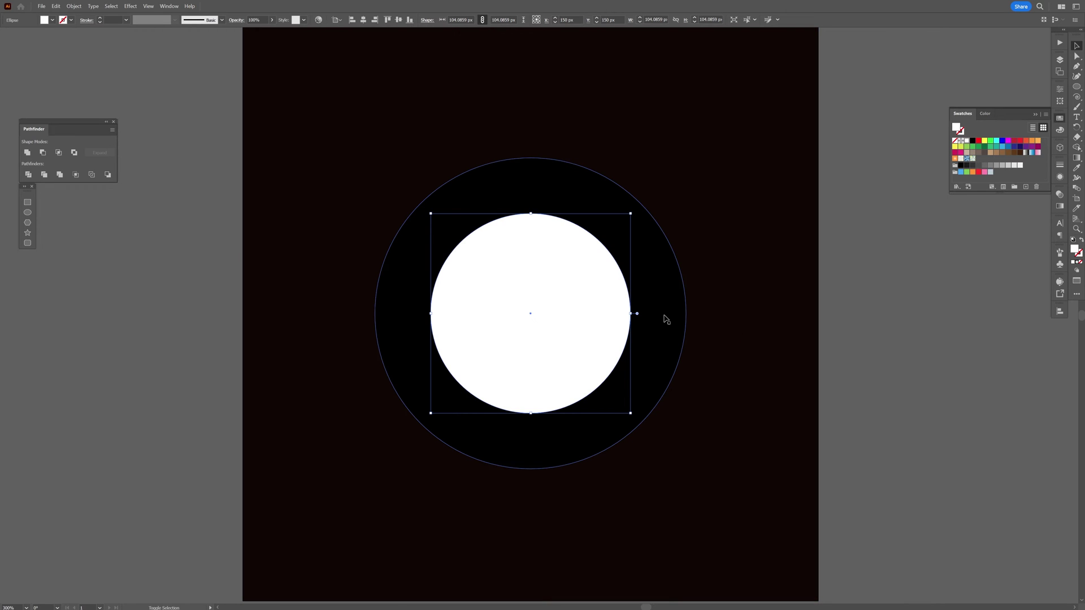
{"action": "left_click", "coordinate": [644, 283], "text": "shift"}
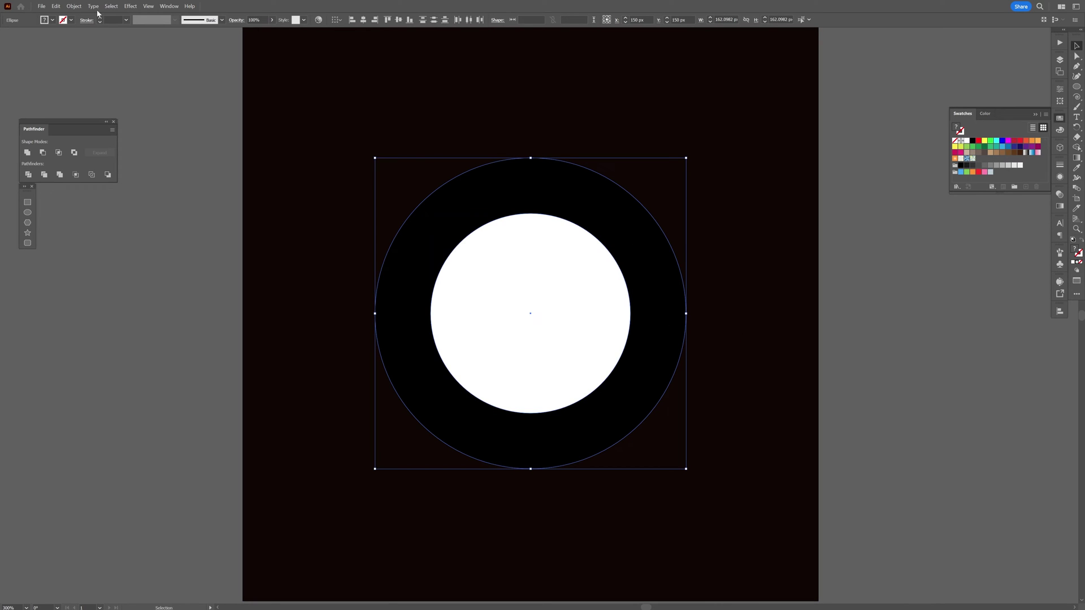
Step: Make a blend between the white and black circles
{"action": "left_click", "coordinate": [74, 6]}
{"action": "mouse_move", "coordinate": [102, 244]}
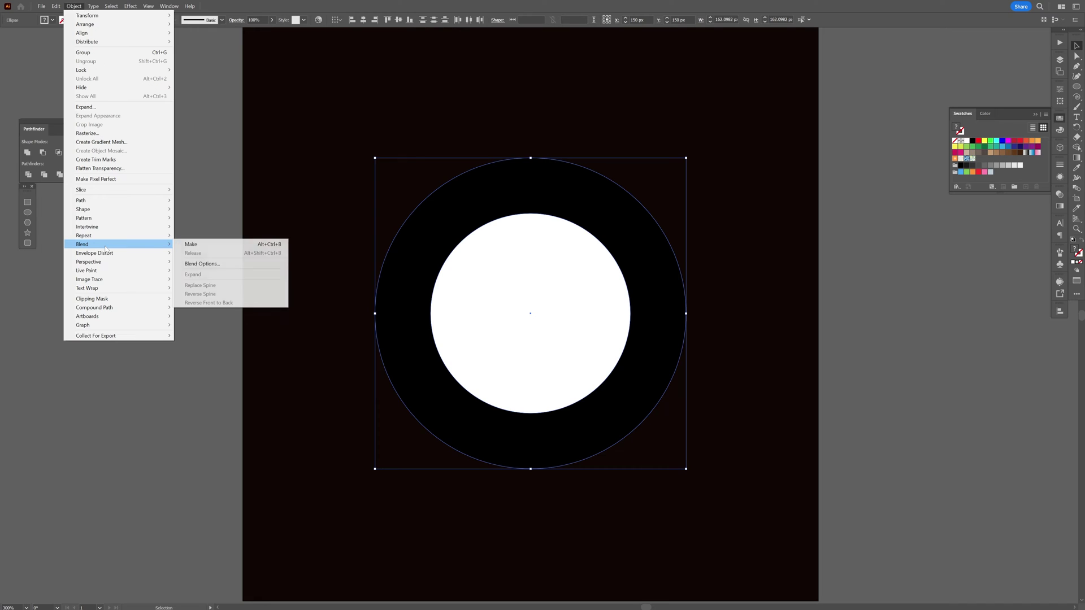
{"action": "left_click", "coordinate": [192, 246]}
{"action": "scroll", "coordinate": [605, 236], "scroll_direction": "up", "scroll_amount": 2}
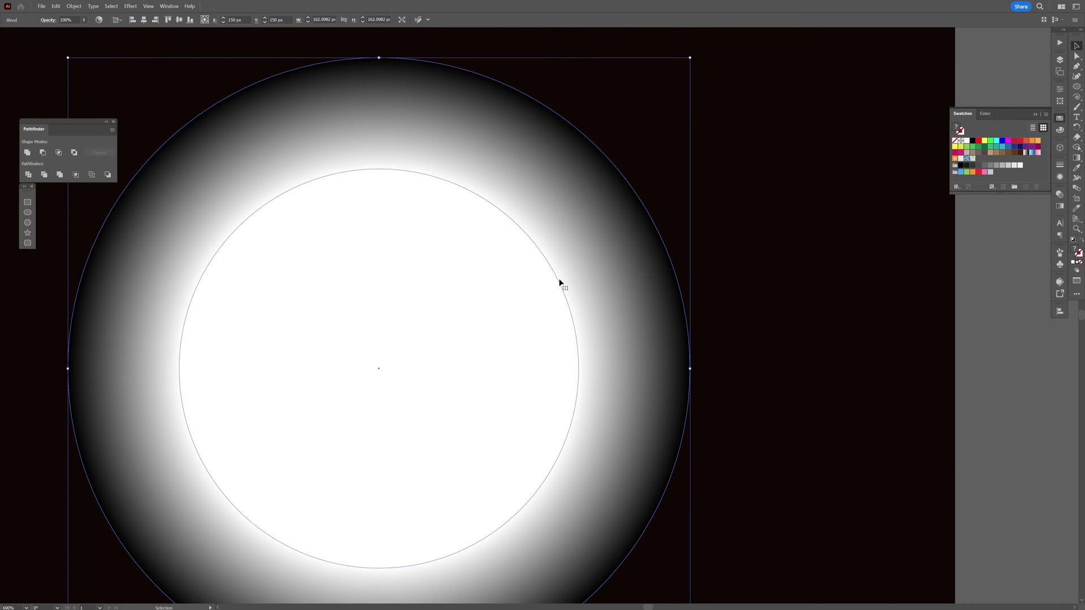
Step: Set the blend spacing to 254 specified steps
{"action": "double_click", "coordinate": [1075, 190]}
{"action": "left_click", "coordinate": [562, 102]}
{"action": "left_click", "coordinate": [560, 124]}
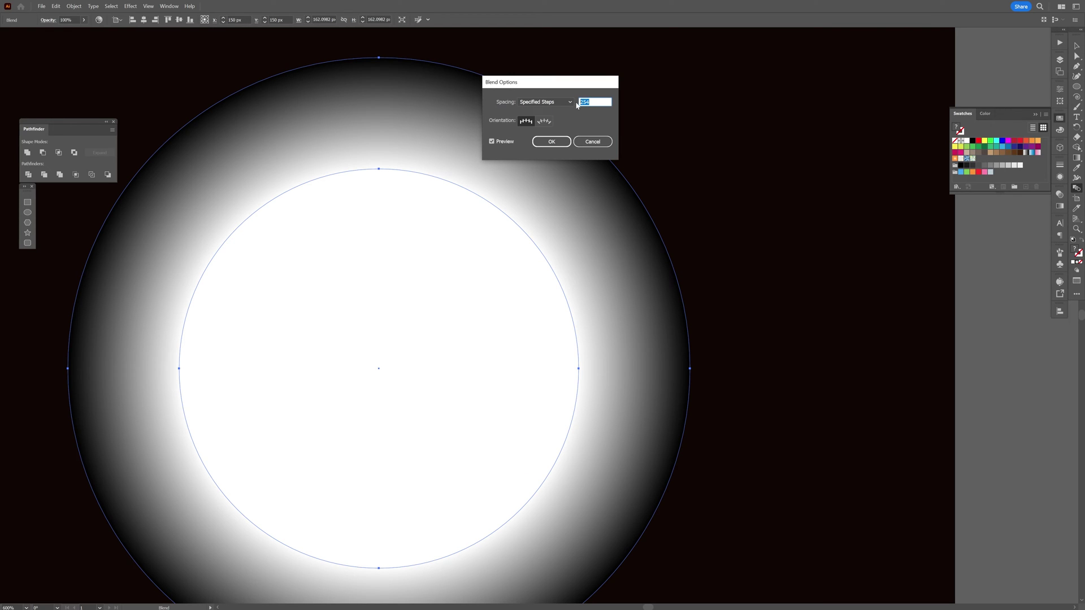
{"action": "left_click", "coordinate": [551, 141]}
Step: Deselect to preview the radial glow, then reselect the blend and recentre the view
{"action": "key", "text": "v"}
{"action": "scroll", "coordinate": [590, 192], "scroll_direction": "down", "scroll_amount": 2}
{"action": "left_click", "coordinate": [758, 230]}
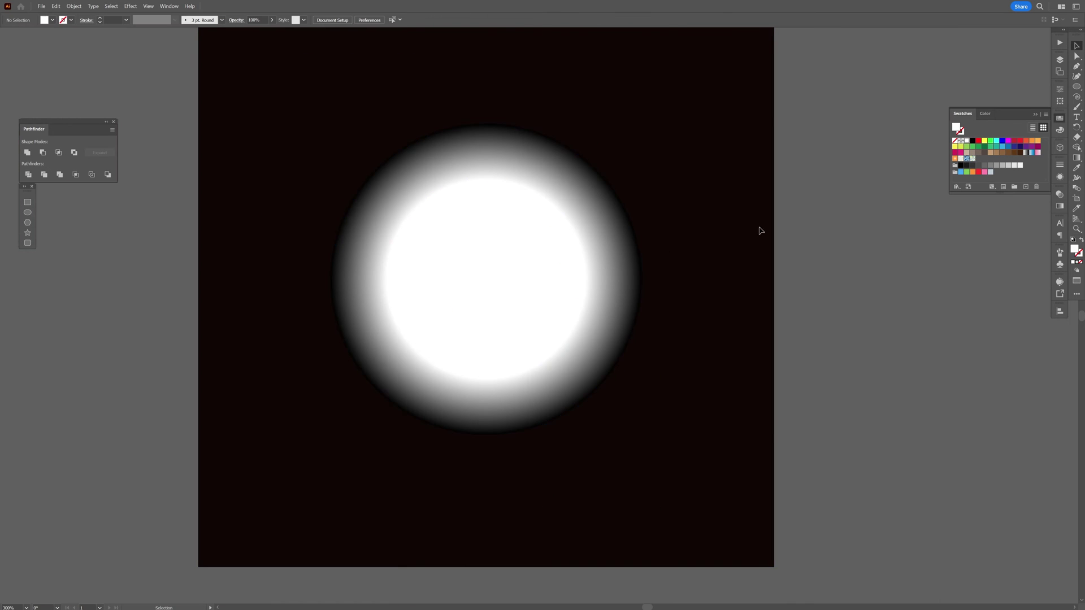
{"action": "scroll", "coordinate": [666, 226], "scroll_direction": "up", "scroll_amount": 2}
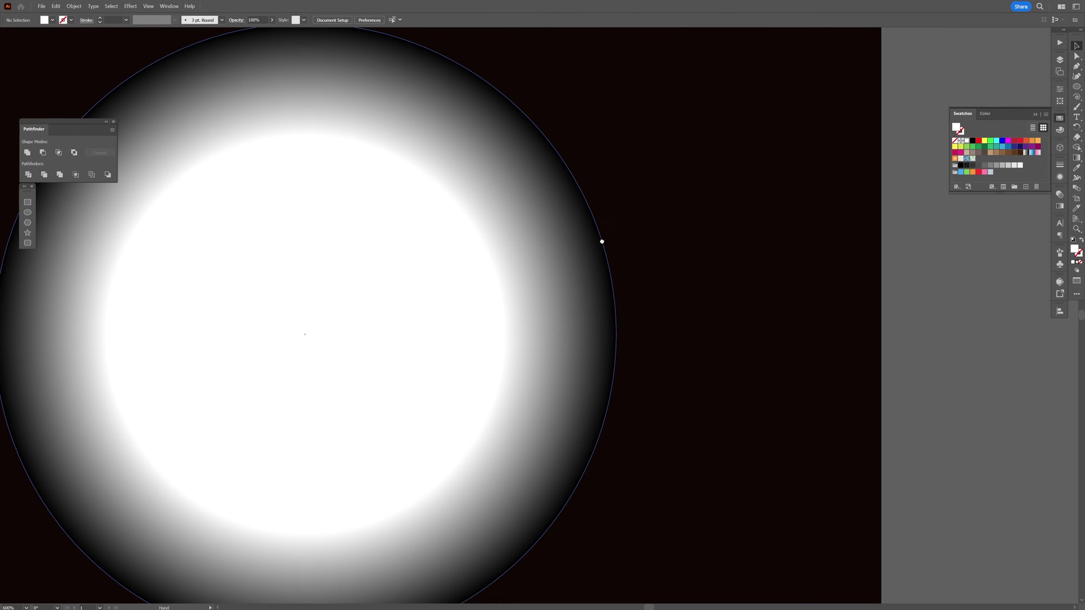
{"action": "scroll", "coordinate": [748, 226], "scroll_direction": "down", "scroll_amount": 1}
{"action": "left_click", "coordinate": [499, 215]}
{"action": "left_click_drag", "start_coordinate": [538, 231], "coordinate": [562, 232]}
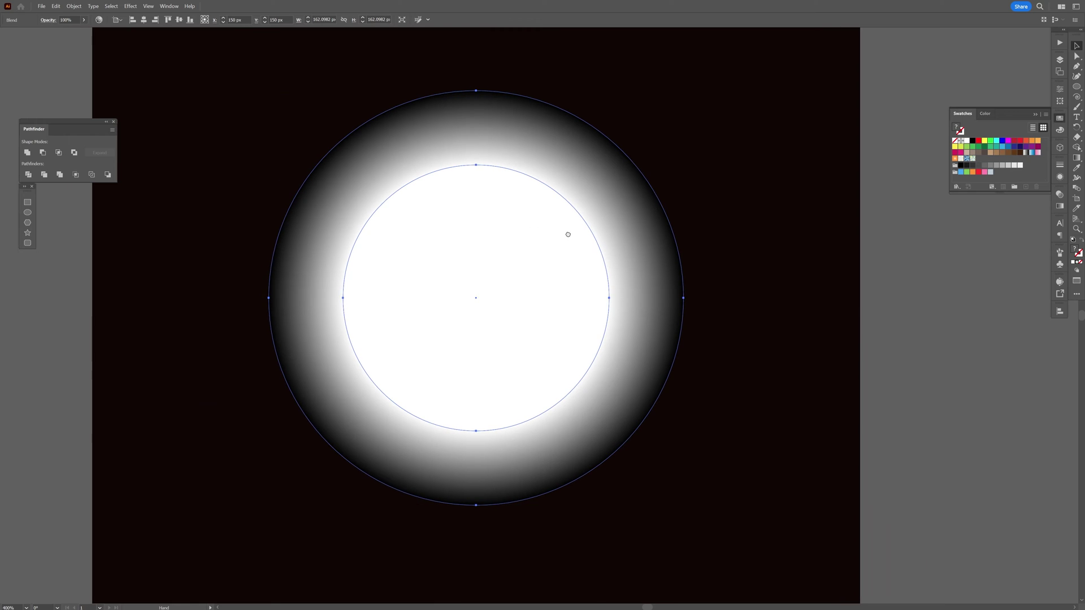
Step: Set the blended circles' blending mode to Color Dodge and fit the artboard in view
{"action": "left_click", "coordinate": [1059, 195]}
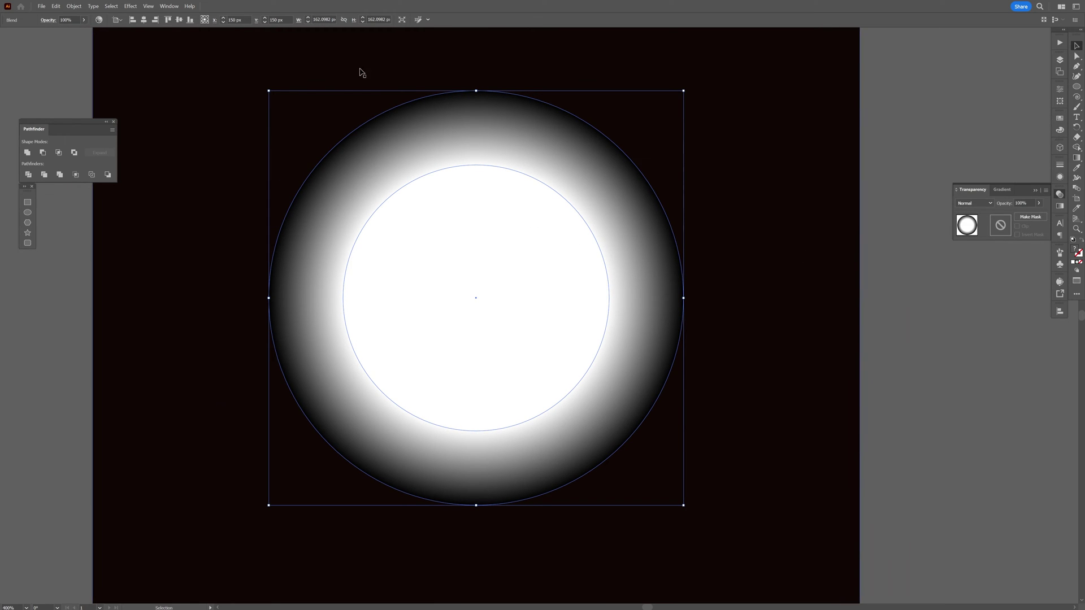
{"action": "left_click", "coordinate": [169, 6]}
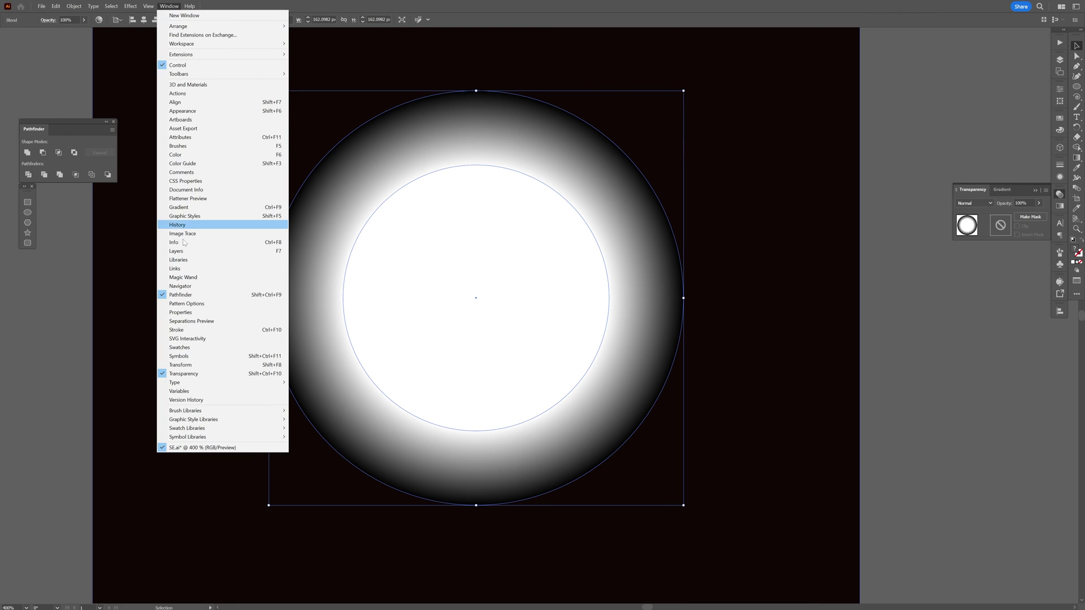
{"action": "left_click", "coordinate": [422, 347]}
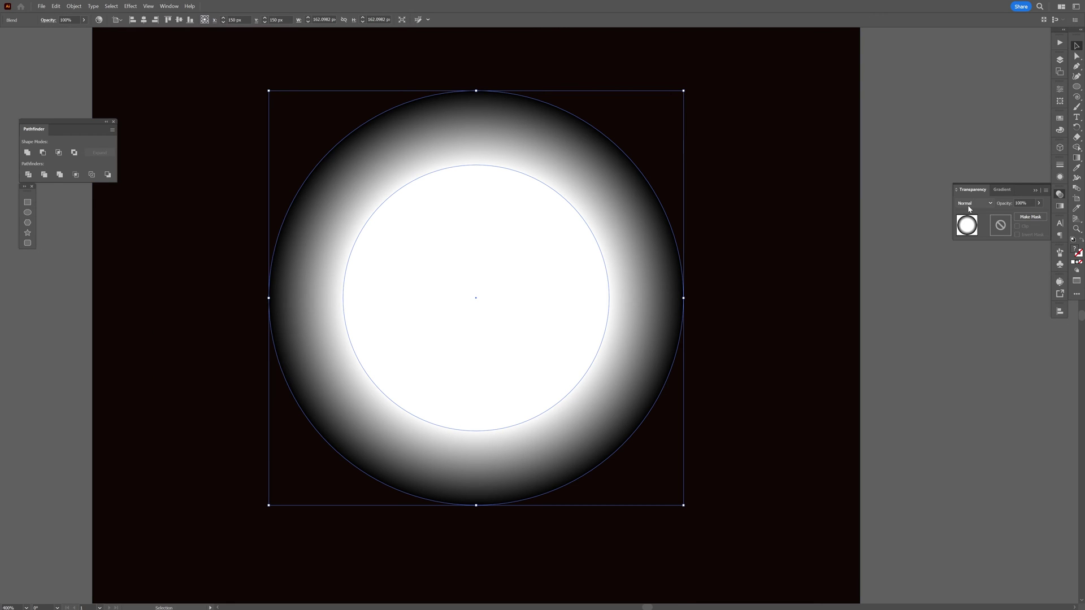
{"action": "left_click", "coordinate": [968, 203]}
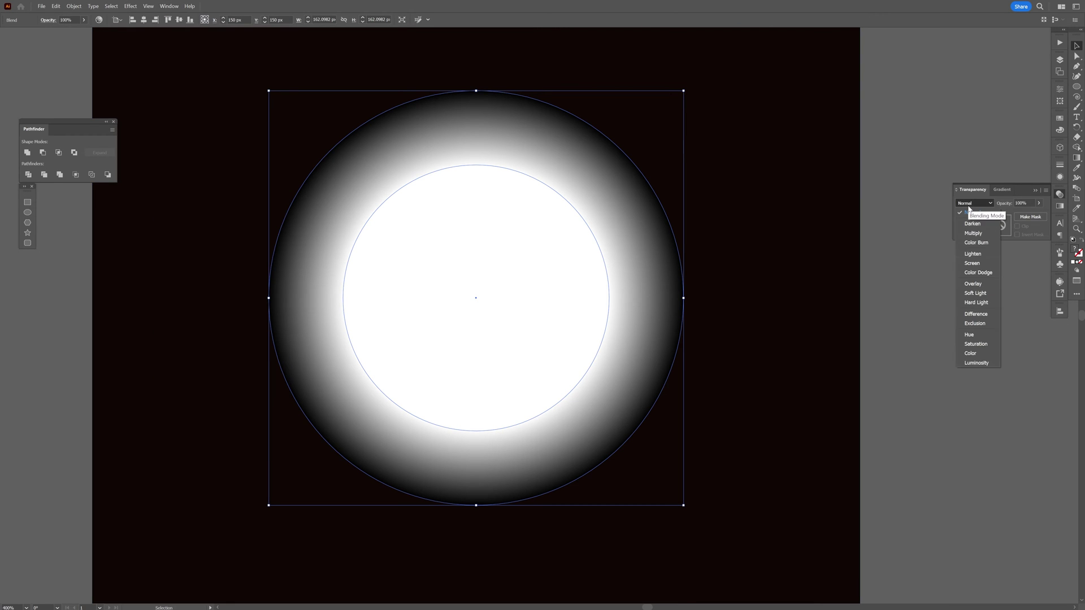
{"action": "left_click", "coordinate": [977, 273]}
{"action": "left_click", "coordinate": [907, 252]}
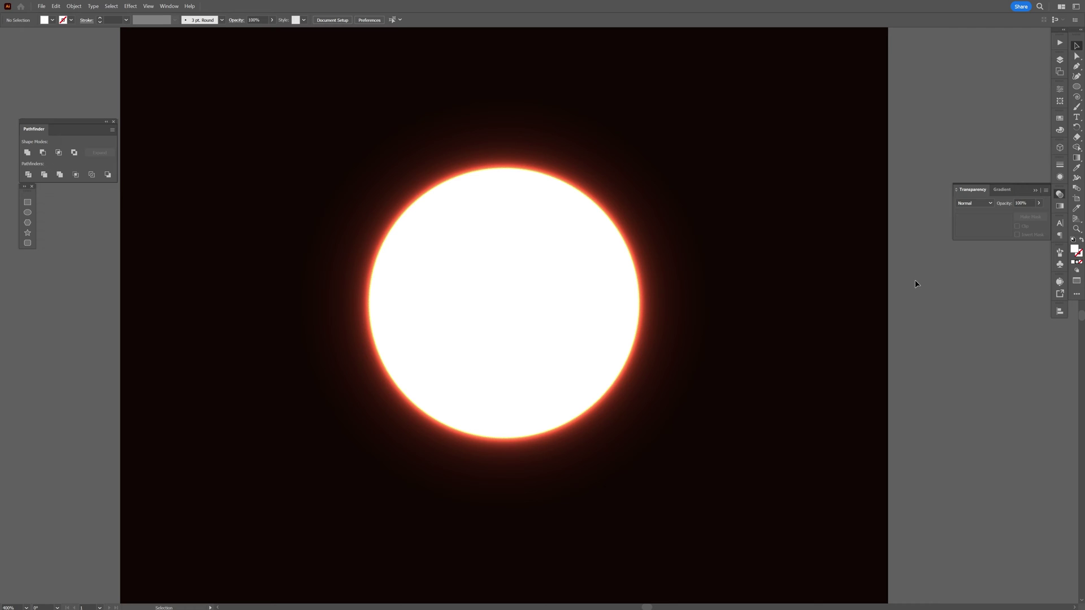
{"action": "key", "text": "ctrl+0"}
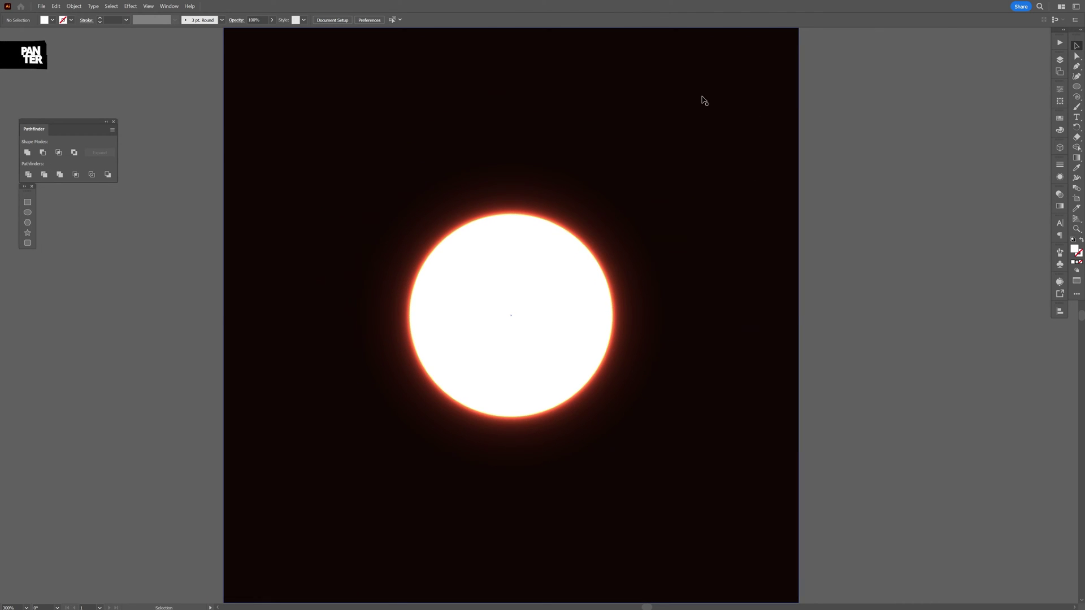
Step: Select the dark background rectangle and bring up its context menu
{"action": "left_click", "coordinate": [704, 102]}
{"action": "key", "text": "a"}
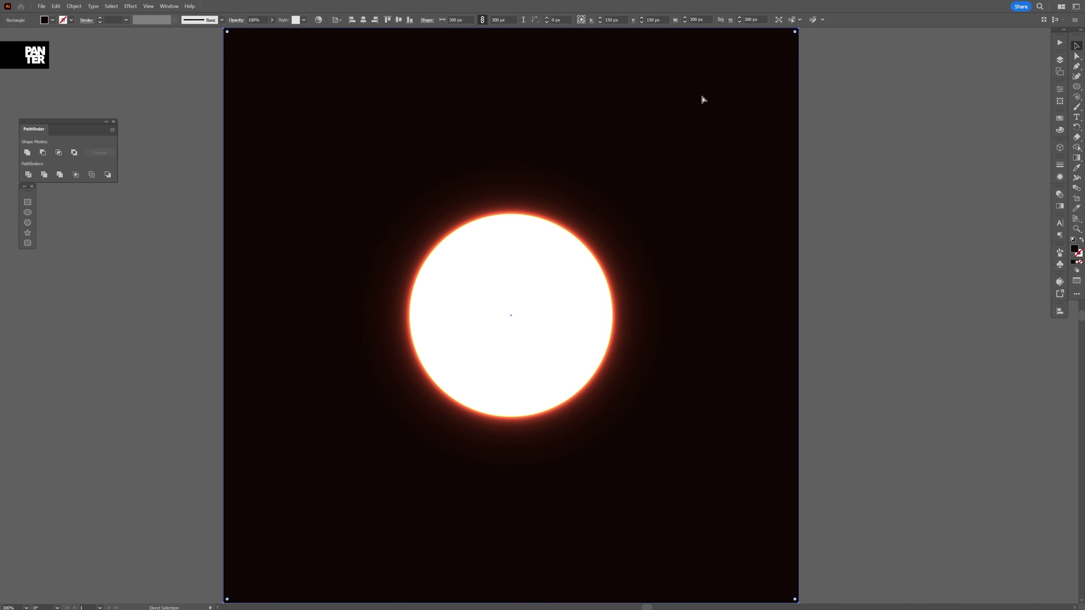
{"action": "key", "text": "v"}
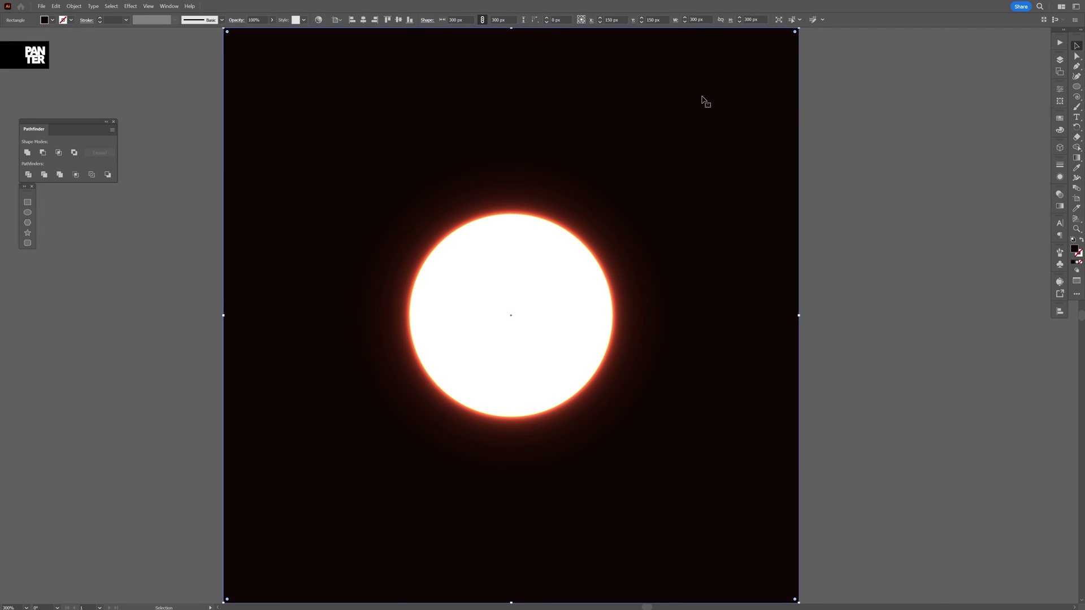
{"action": "left_click", "coordinate": [61, 9]}
{"action": "left_click", "coordinate": [404, 3]}
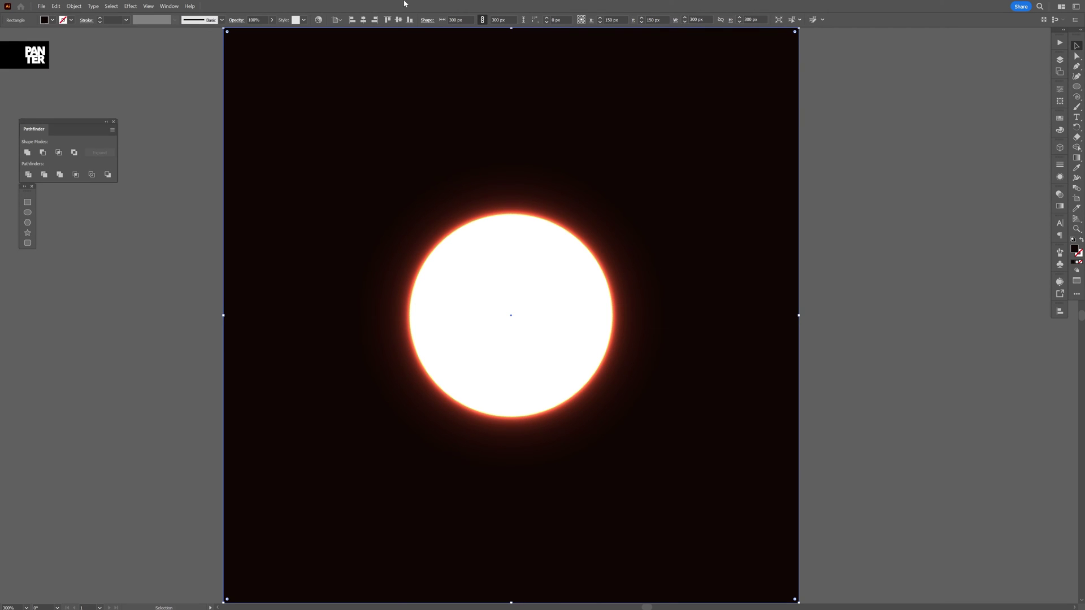
{"action": "right_click", "coordinate": [647, 150]}
Step: Bring the rectangle to the front and fill it with a white-to-black radial gradient
{"action": "mouse_move", "coordinate": [705, 329]}
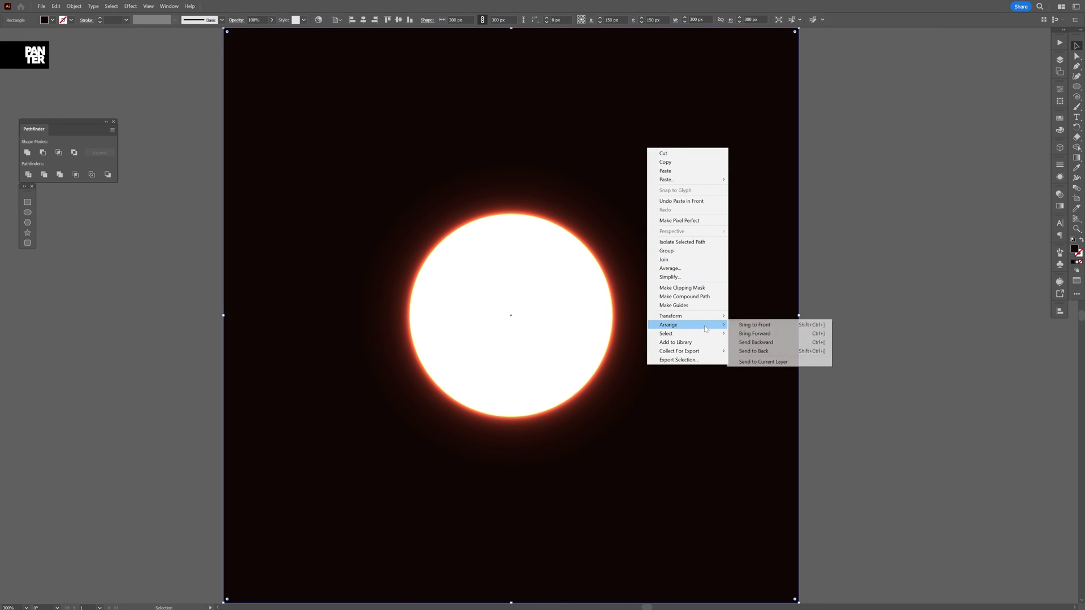
{"action": "left_click", "coordinate": [779, 326]}
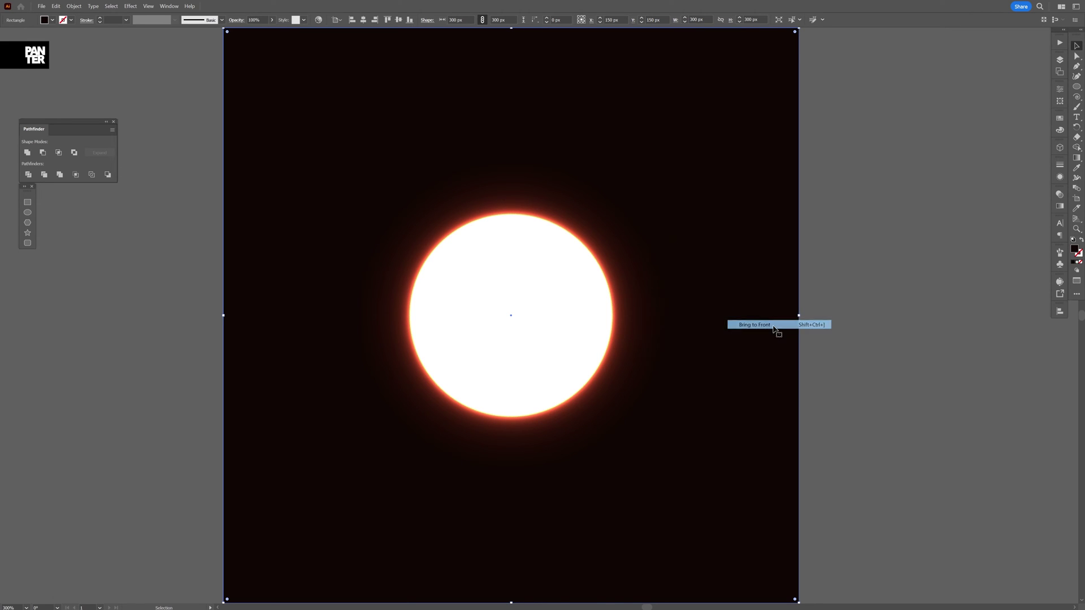
{"action": "left_click", "coordinate": [1059, 206]}
{"action": "left_click", "coordinate": [998, 263]}
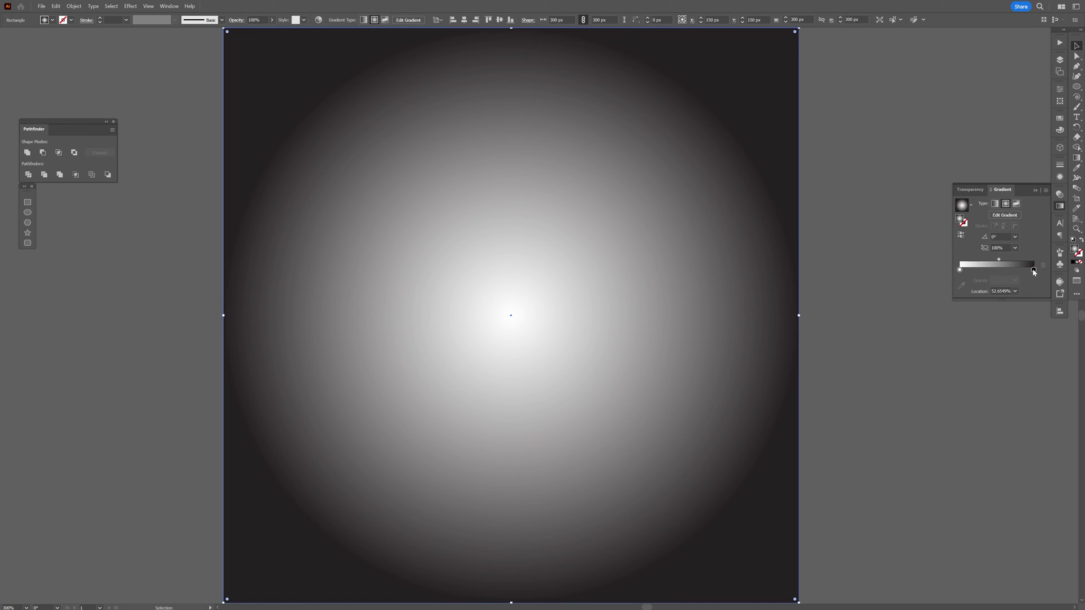
{"action": "double_click", "coordinate": [1033, 270]}
{"action": "left_click", "coordinate": [924, 315]}
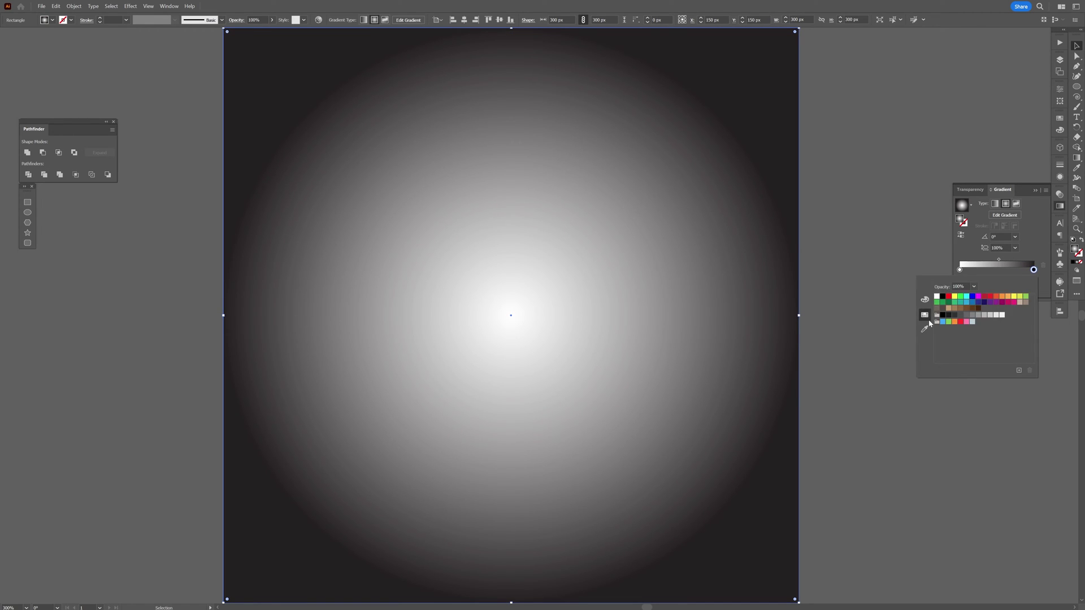
{"action": "left_click", "coordinate": [943, 297]}
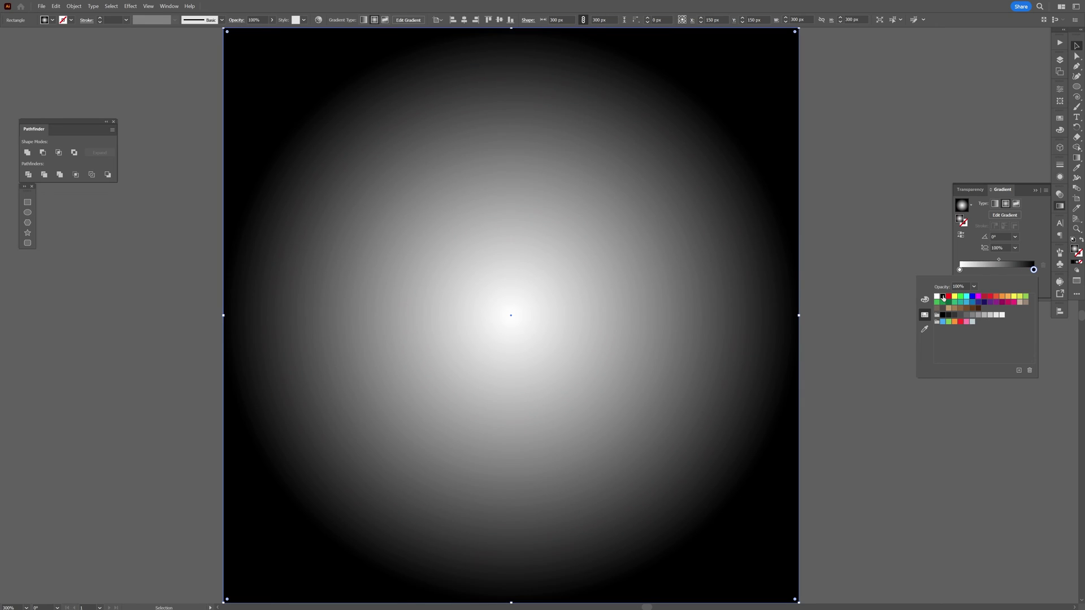
{"action": "left_click", "coordinate": [960, 270]}
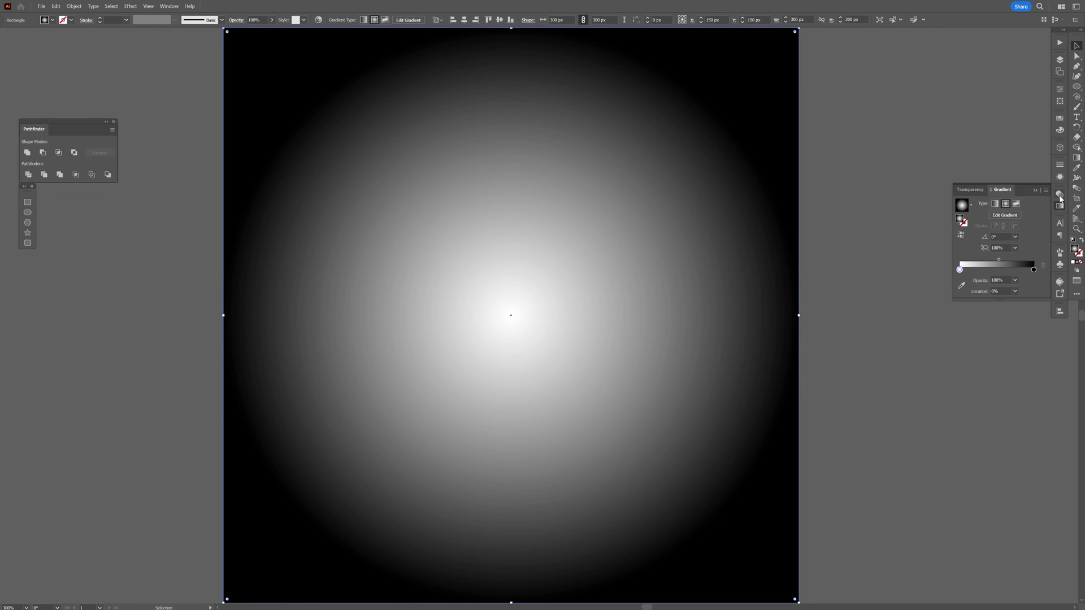
Step: Set the gradient rectangle's blending mode to Color Dodge
{"action": "left_click", "coordinate": [1059, 196]}
{"action": "left_click", "coordinate": [974, 203]}
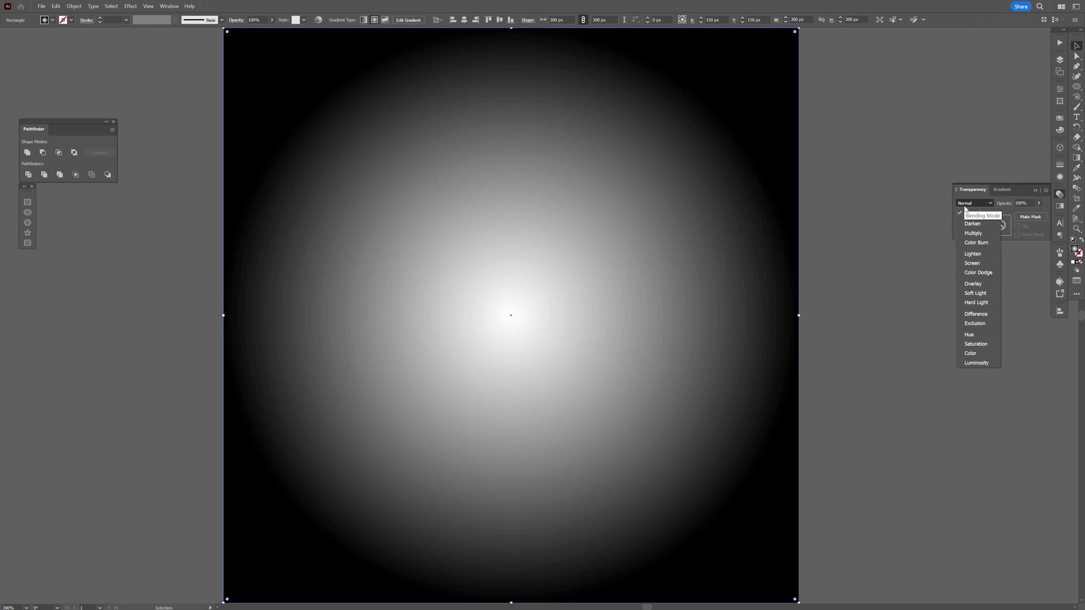
{"action": "left_click", "coordinate": [987, 277]}
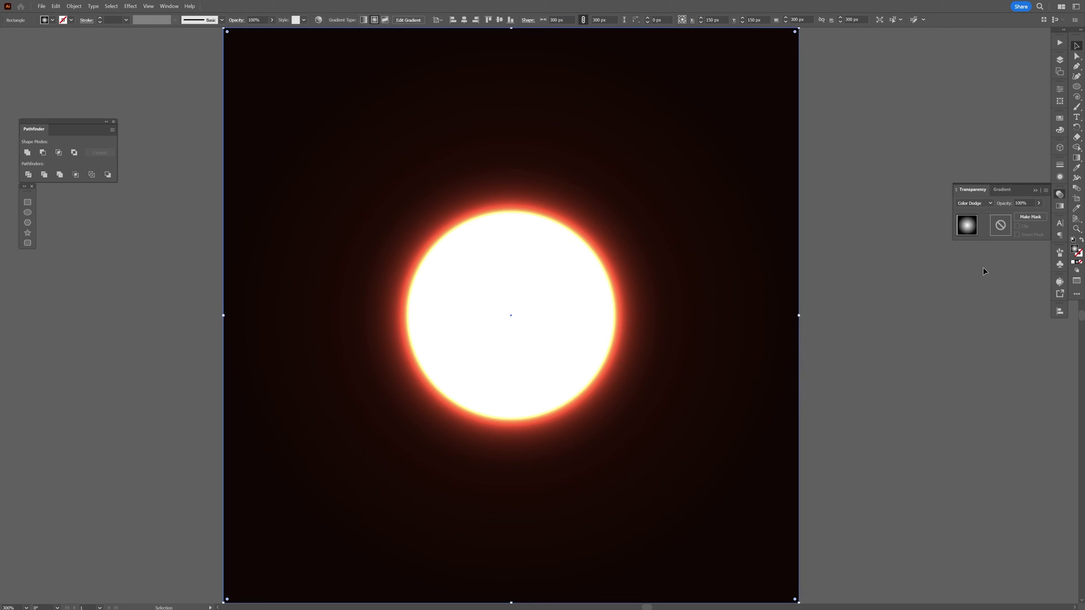
Step: Squash the radial gradient into a wide flat ellipse to form horizontal light streaks
{"action": "key", "text": "g"}
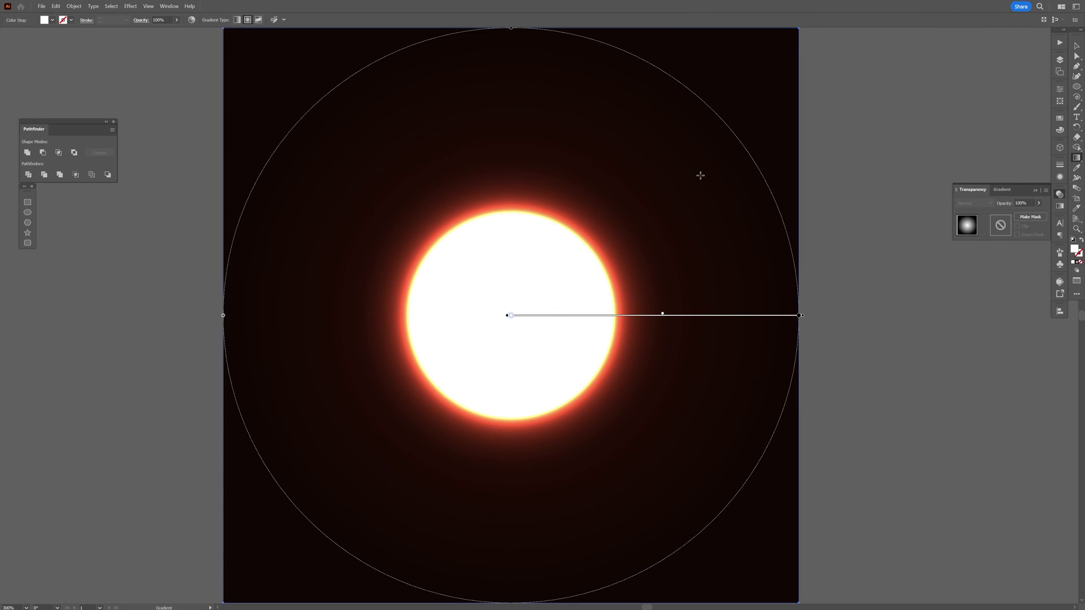
{"action": "left_click_drag", "start_coordinate": [512, 29], "coordinate": [535, 208]}
{"action": "scroll", "coordinate": [495, 290], "scroll_direction": "up", "scroll_amount": 2}
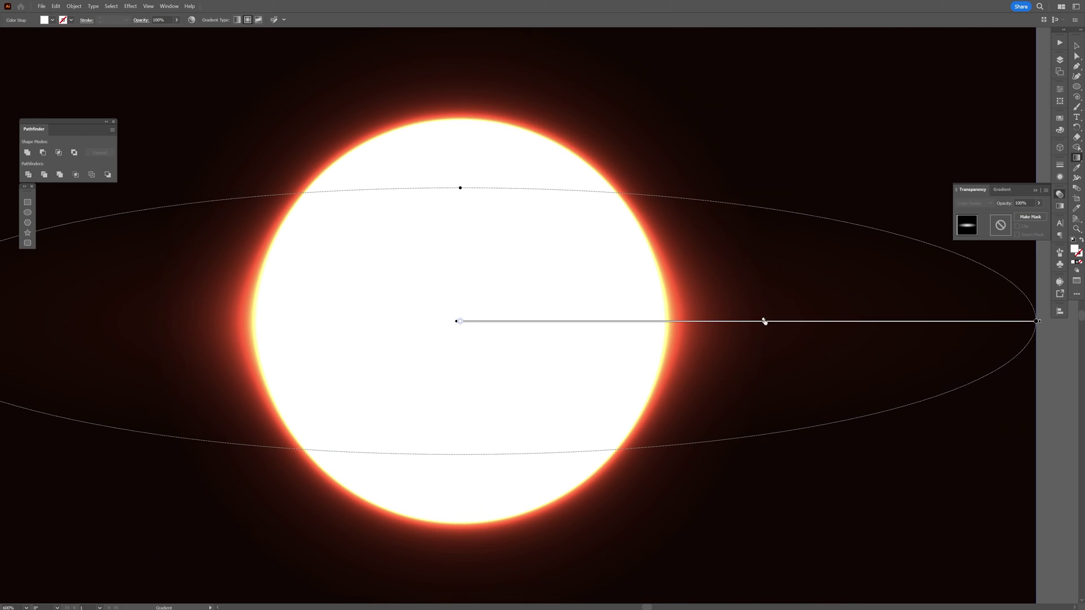
{"action": "left_click_drag", "start_coordinate": [765, 319], "coordinate": [908, 317]}
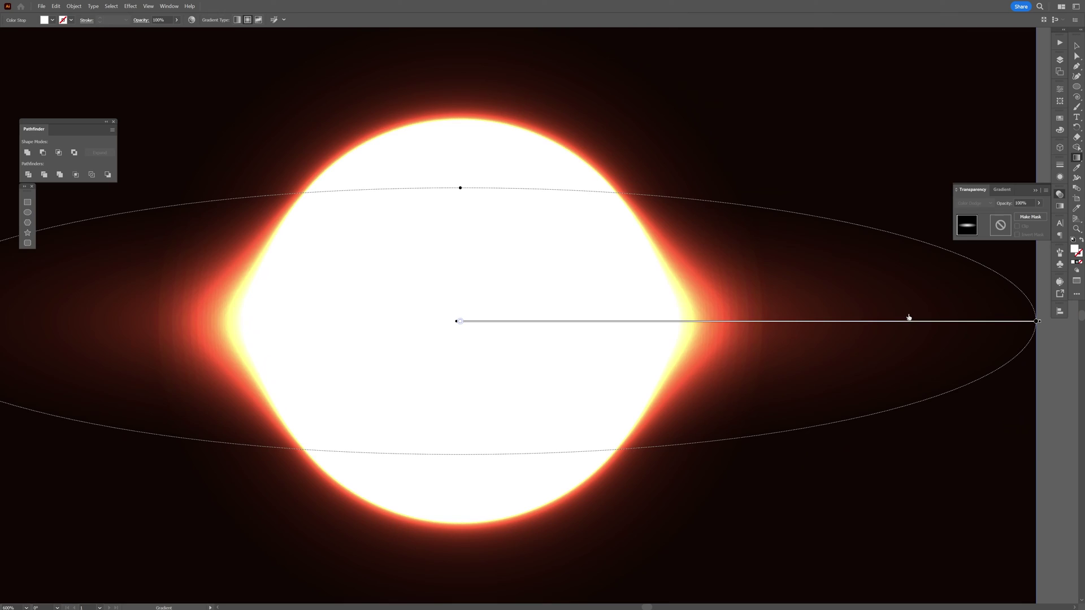
{"action": "key", "text": "ctrl+0"}
Step: Rotate the glow's gradient to run diagonally from top-left to bottom-right
{"action": "key", "text": "a"}
{"action": "left_click", "coordinate": [653, 254]}
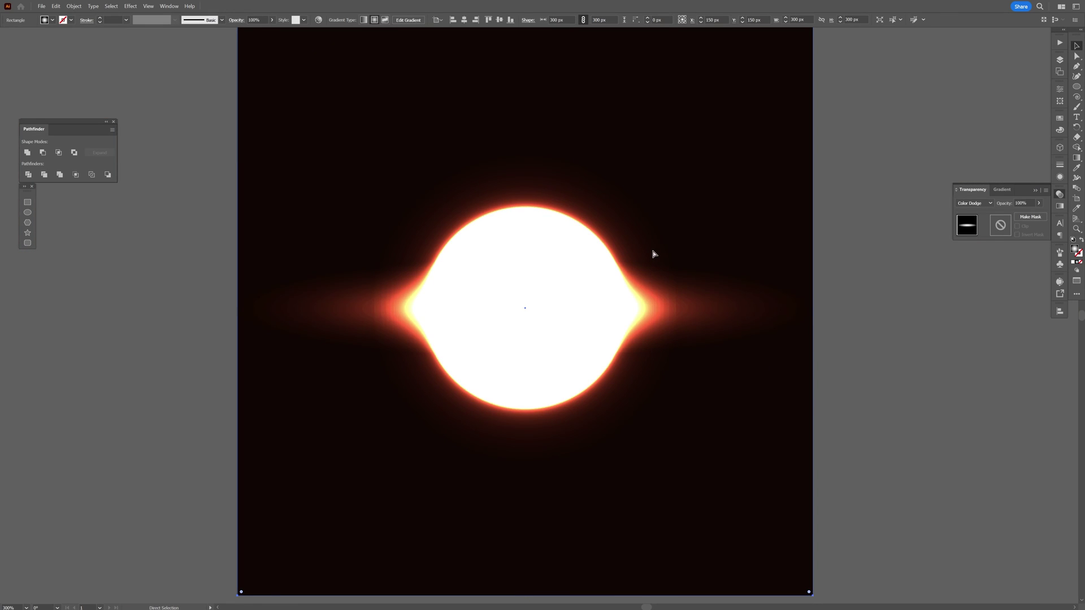
{"action": "key", "text": "v"}
{"action": "left_click", "coordinate": [658, 242]}
{"action": "key", "text": "g"}
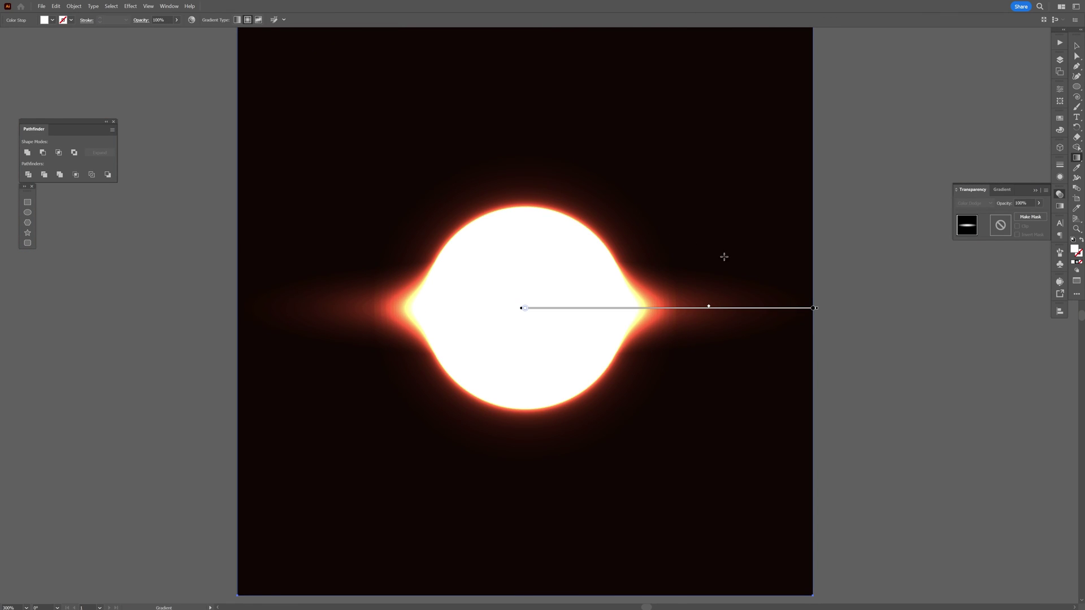
{"action": "mouse_move", "coordinate": [819, 308]}
{"action": "left_mouse_down"}
{"action": "mouse_move", "coordinate": [772, 404]}
{"action": "mouse_move", "coordinate": [715, 449]}
{"action": "mouse_move", "coordinate": [667, 455]}
{"action": "mouse_move", "coordinate": [616, 431]}
{"action": "left_mouse_up"}
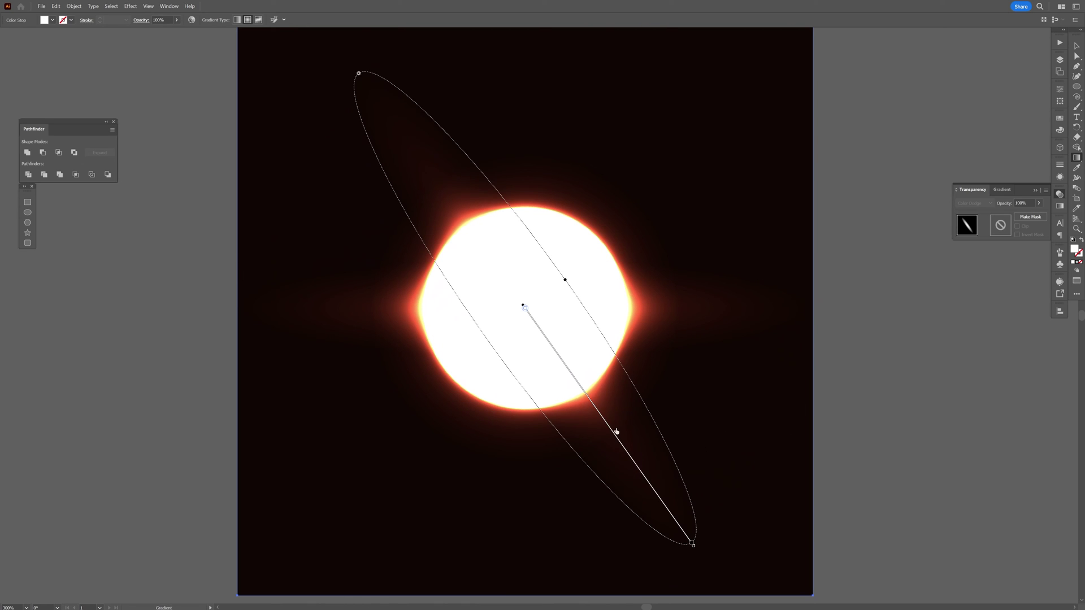
{"action": "key", "text": "v"}
{"action": "left_click", "coordinate": [974, 175]}
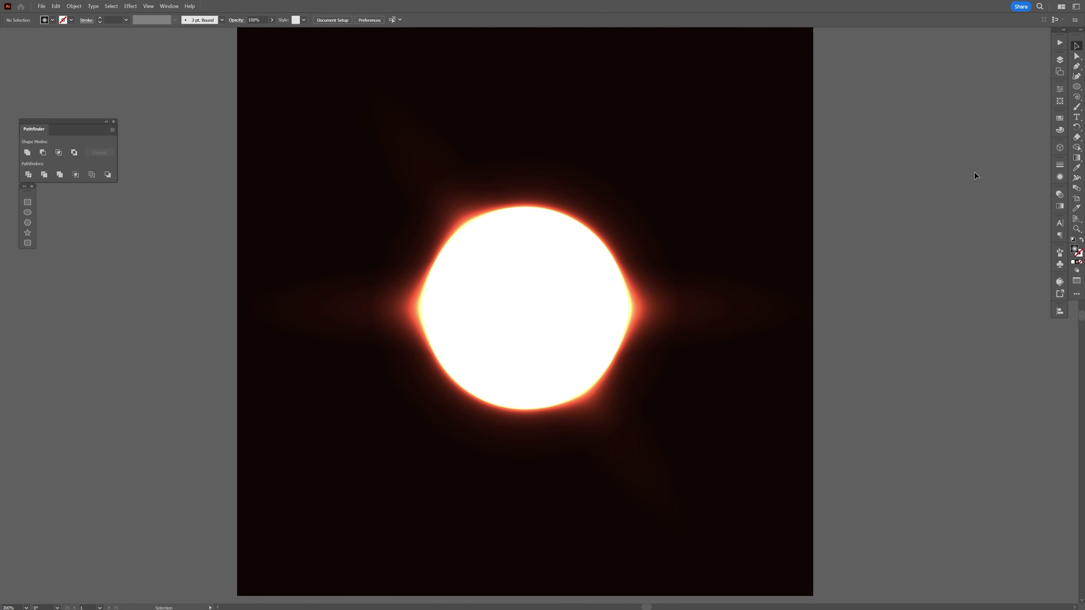
Step: Draw a black circle from the glow's centre covering the sun's core
{"action": "left_click", "coordinate": [1077, 87]}
{"action": "left_click", "coordinate": [1060, 119]}
{"action": "left_click_drag", "start_coordinate": [524, 308], "coordinate": [624, 315]}
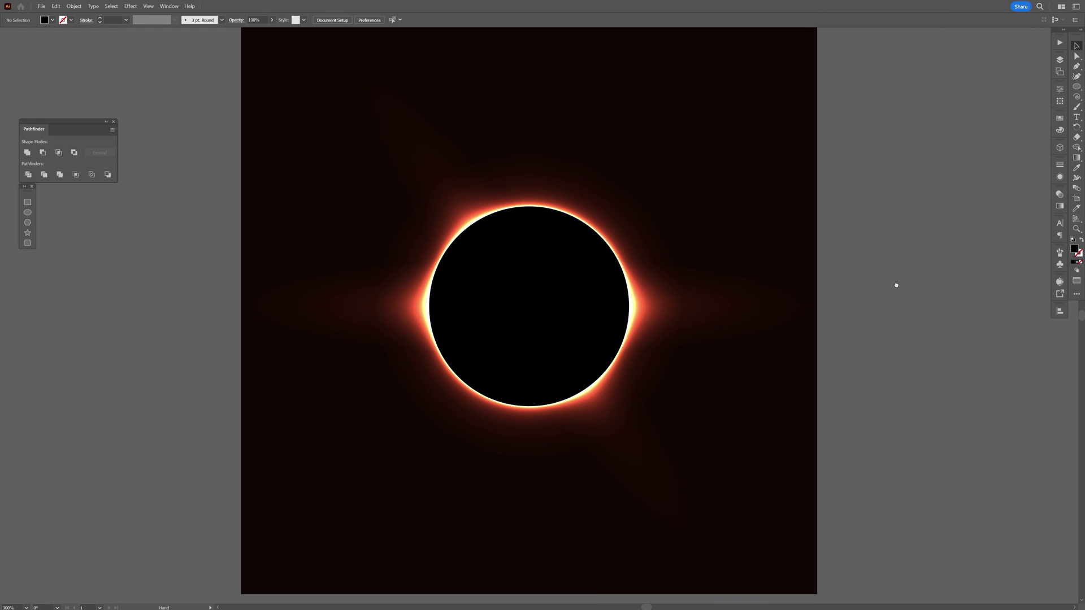
{"action": "scroll", "coordinate": [896, 283], "scroll_direction": "right", "scroll_amount": 2}
Step: Select the glow rectangle and keep its fill as a radial gradient
{"action": "key", "text": "v"}
{"action": "left_click", "coordinate": [712, 178]}
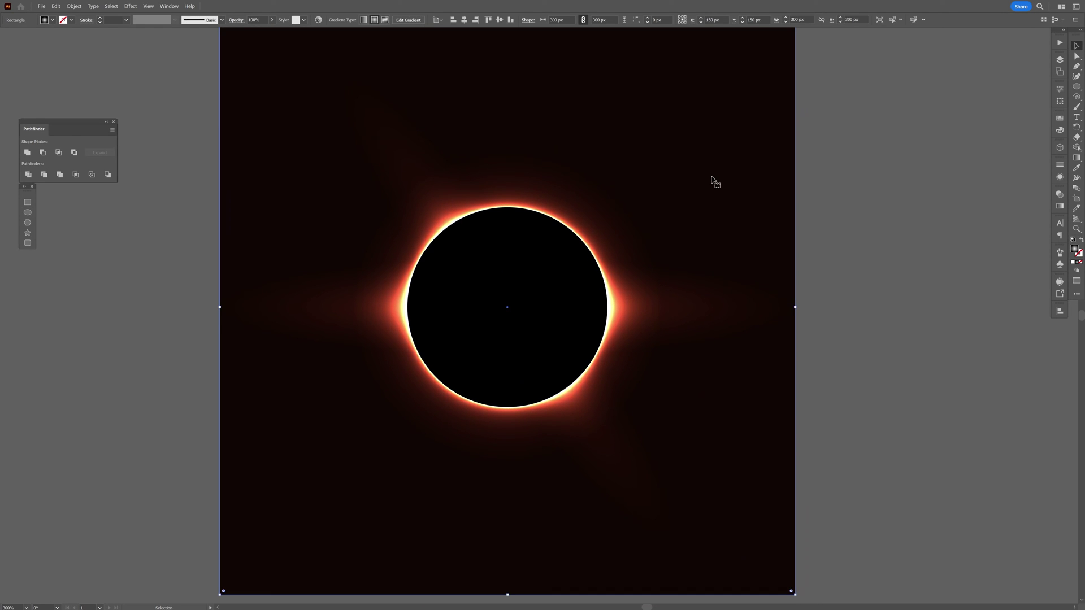
{"action": "key", "text": "a"}
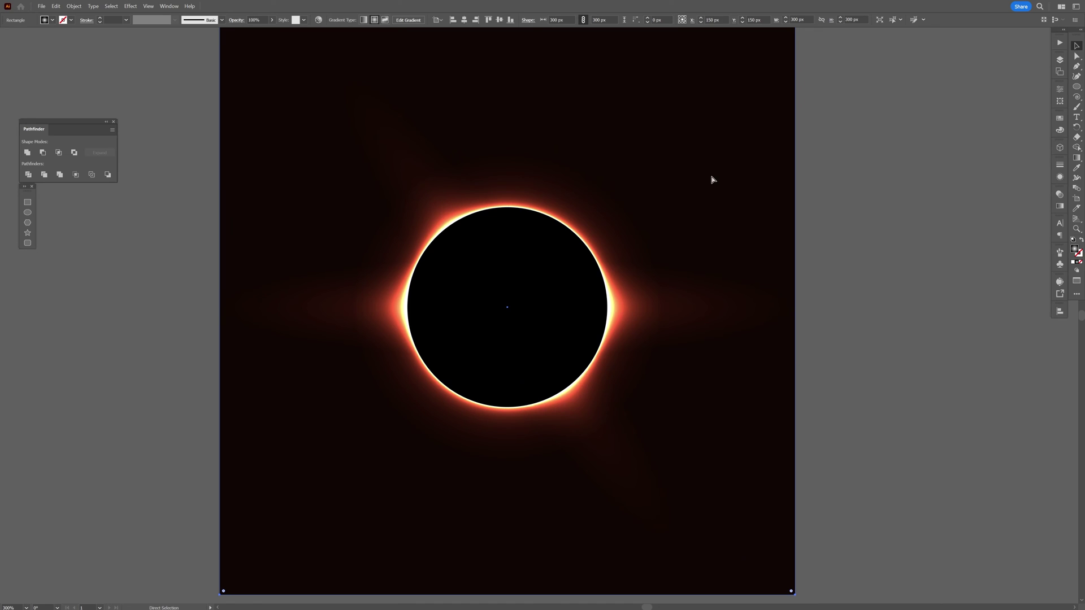
{"action": "key", "text": "v"}
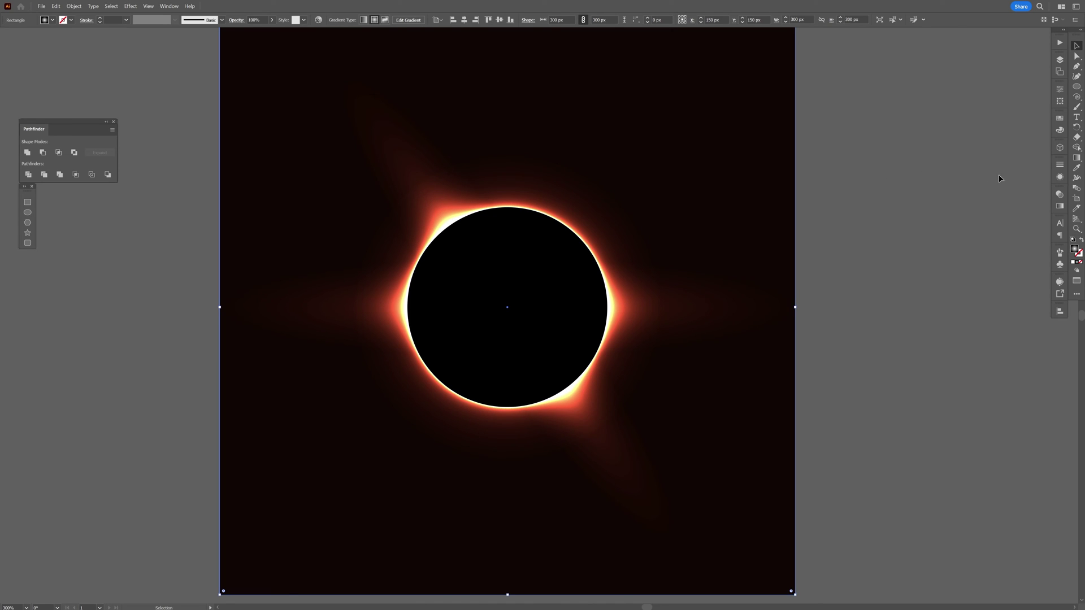
{"action": "left_click", "coordinate": [1059, 207]}
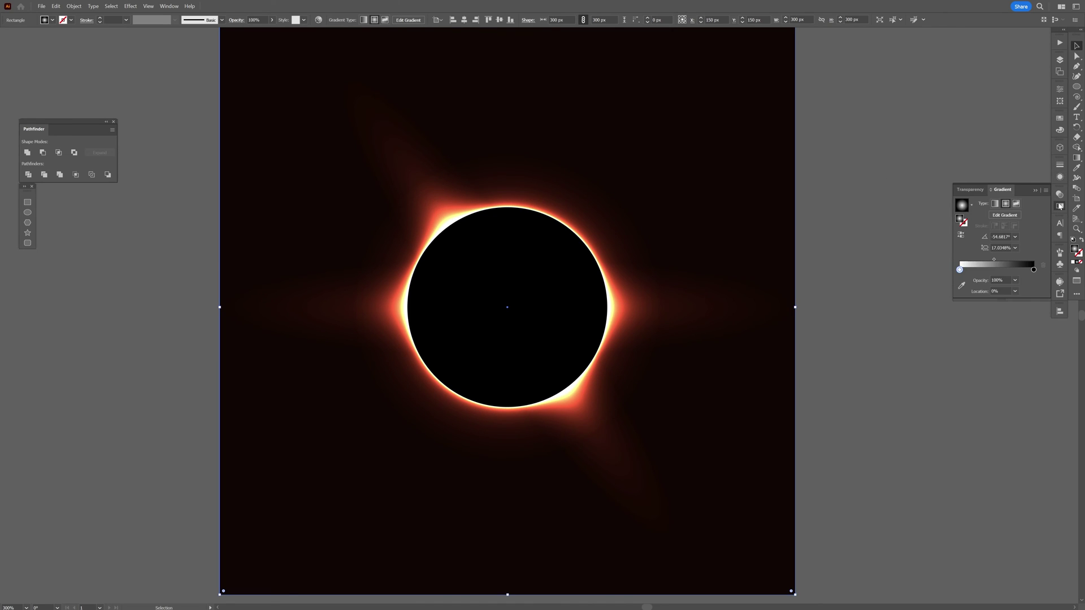
{"action": "left_click", "coordinate": [994, 204]}
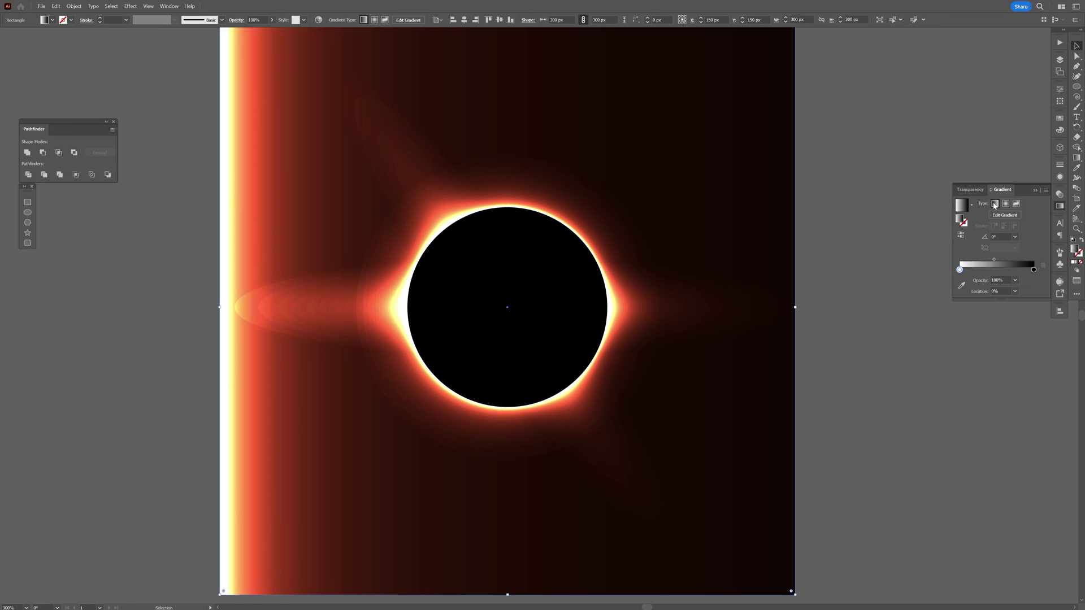
{"action": "left_click", "coordinate": [1005, 204]}
Step: Set the rectangle to Multiply and drag the gradient midpoint to widen the glow
{"action": "left_click", "coordinate": [1059, 196]}
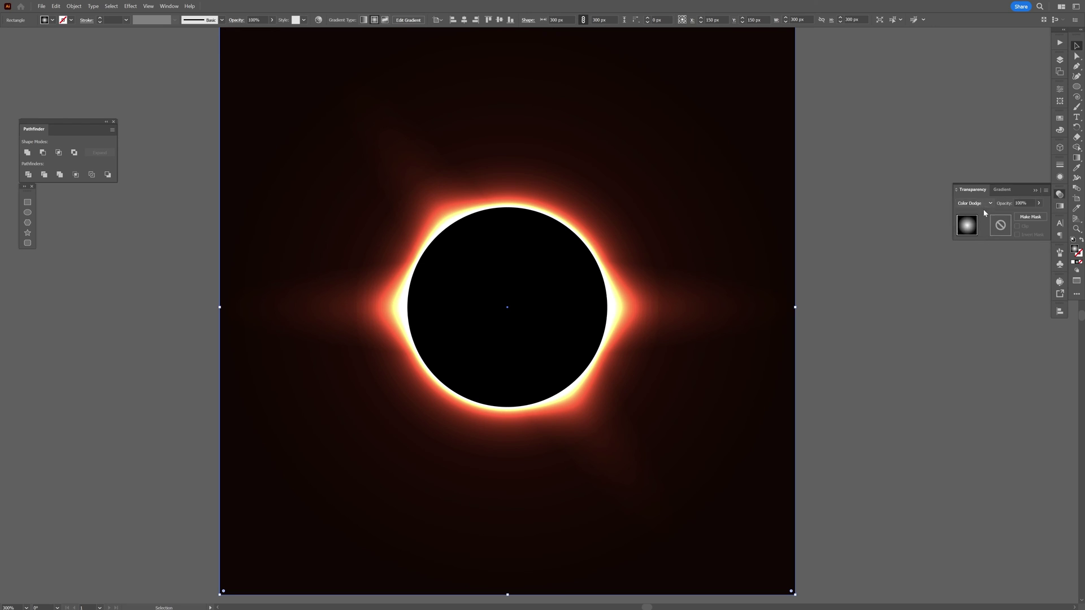
{"action": "left_click", "coordinate": [982, 205]}
{"action": "left_click", "coordinate": [979, 229]}
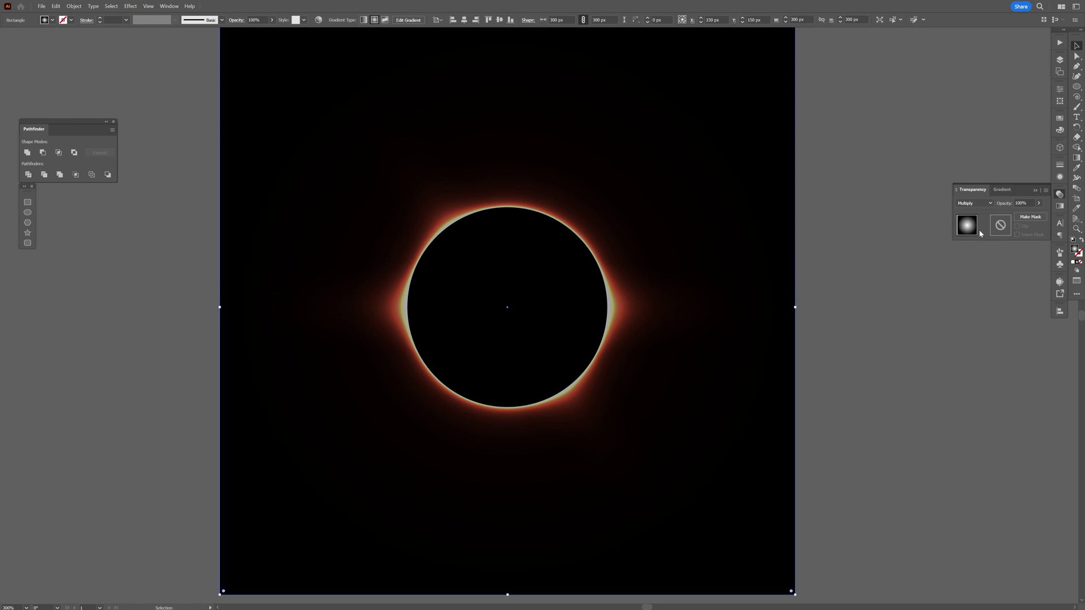
{"action": "left_click", "coordinate": [1059, 206]}
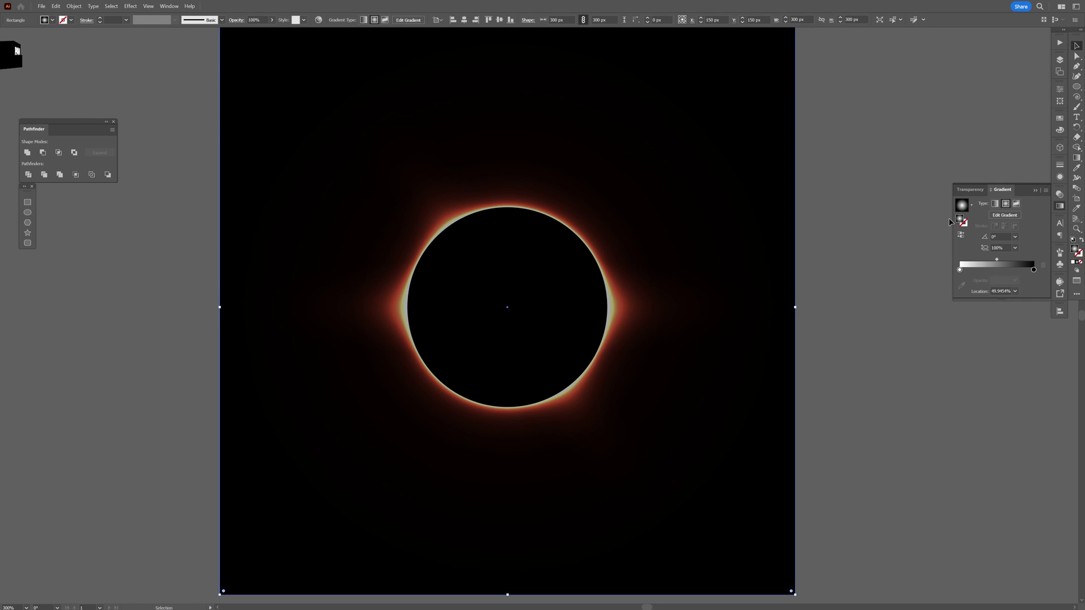
{"action": "left_click", "coordinate": [1035, 192]}
{"action": "key", "text": "g"}
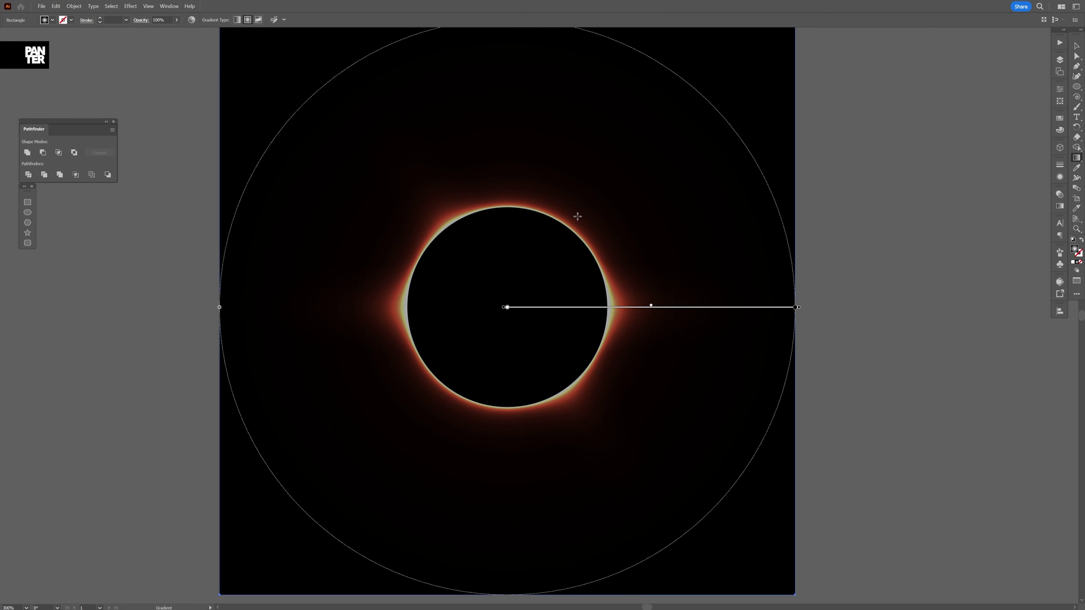
{"action": "mouse_move", "coordinate": [662, 307]}
{"action": "left_mouse_down"}
{"action": "mouse_move", "coordinate": [769, 302]}
{"action": "mouse_move", "coordinate": [700, 301]}
{"action": "left_mouse_up"}
{"action": "key", "text": "v"}
{"action": "left_click", "coordinate": [758, 225]}
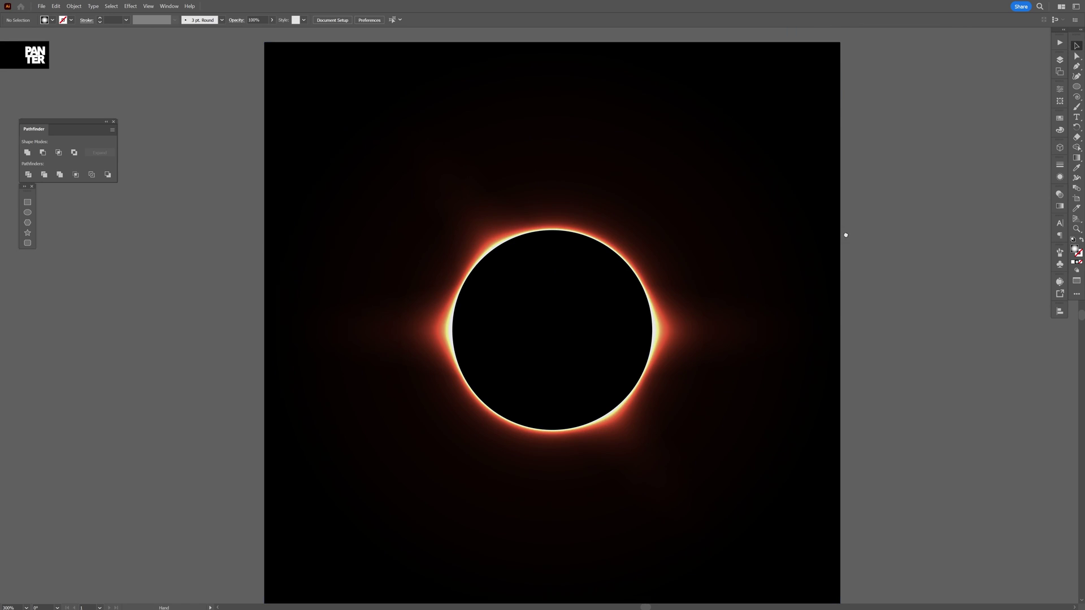
{"action": "mouse_move", "coordinate": [843, 235]}
{"action": "left_mouse_down"}
{"action": "mouse_move", "coordinate": [829, 226]}
{"action": "mouse_move", "coordinate": [839, 229]}
{"action": "left_mouse_up"}
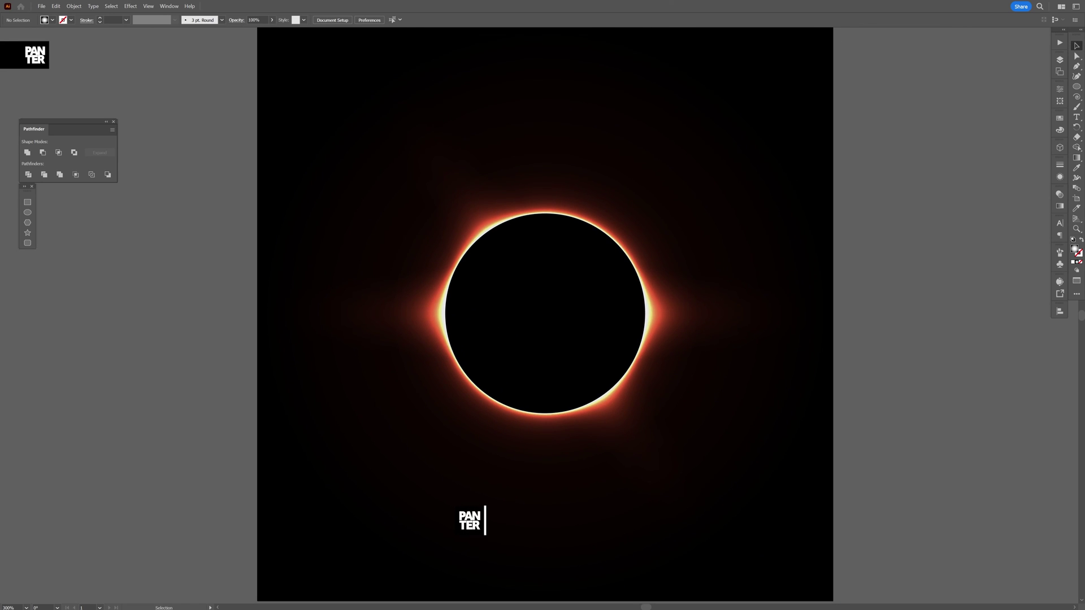